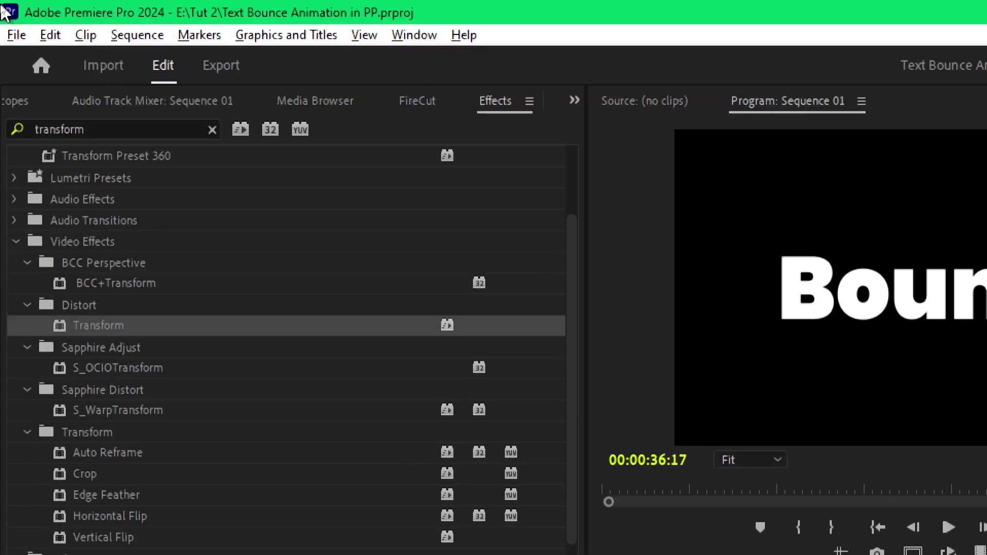
Apply the Distort Transform video effect to the Bounce text clip and select the effect in the clip's effect settings.
{"action": "left_click", "coordinate": [99, 128]}
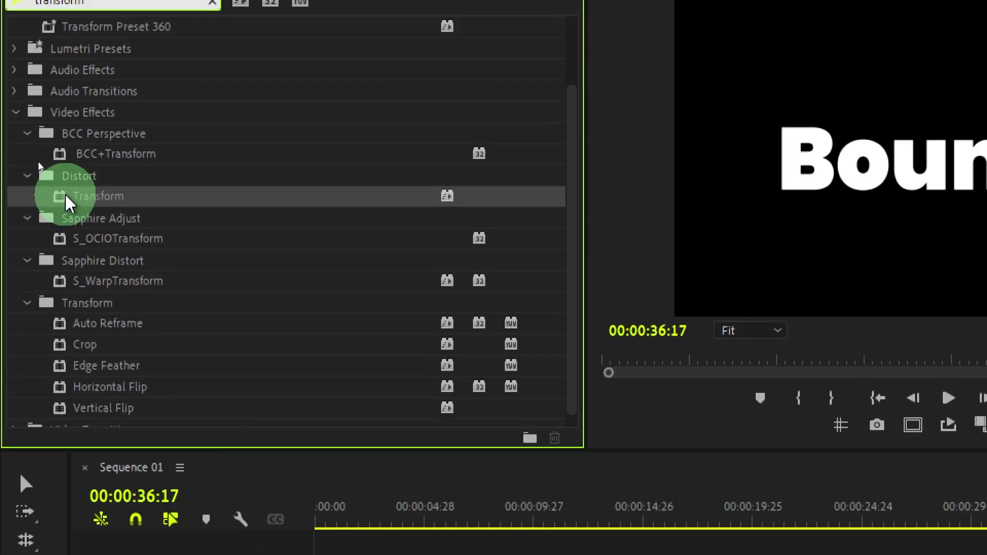
{"action": "left_click_drag", "start_coordinate": [83, 190], "coordinate": [986, 554]}
{"action": "left_click_drag", "start_coordinate": [891, 514], "coordinate": [891, 514]}
{"action": "left_click", "coordinate": [554, 37]}
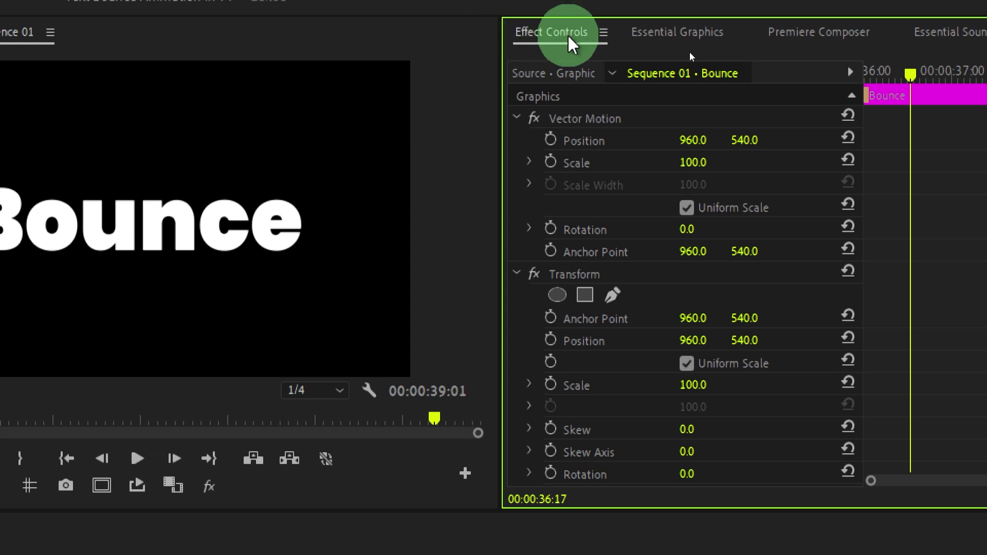
{"action": "left_click", "coordinate": [591, 275]}
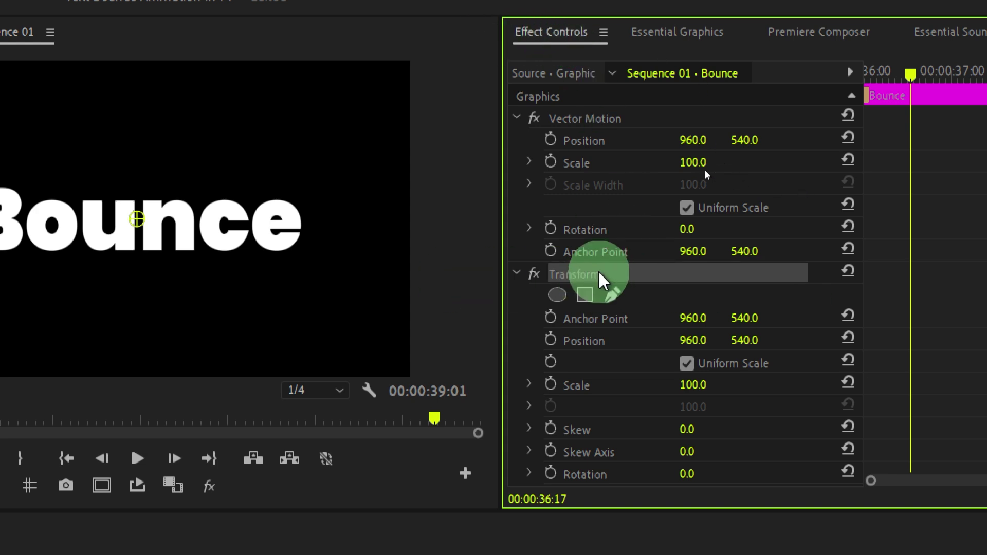
Set the Transform effect's Shutter Angle to 360 on the Bounce clip.
{"action": "left_click_drag", "start_coordinate": [982, 270], "coordinate": [976, 353]}
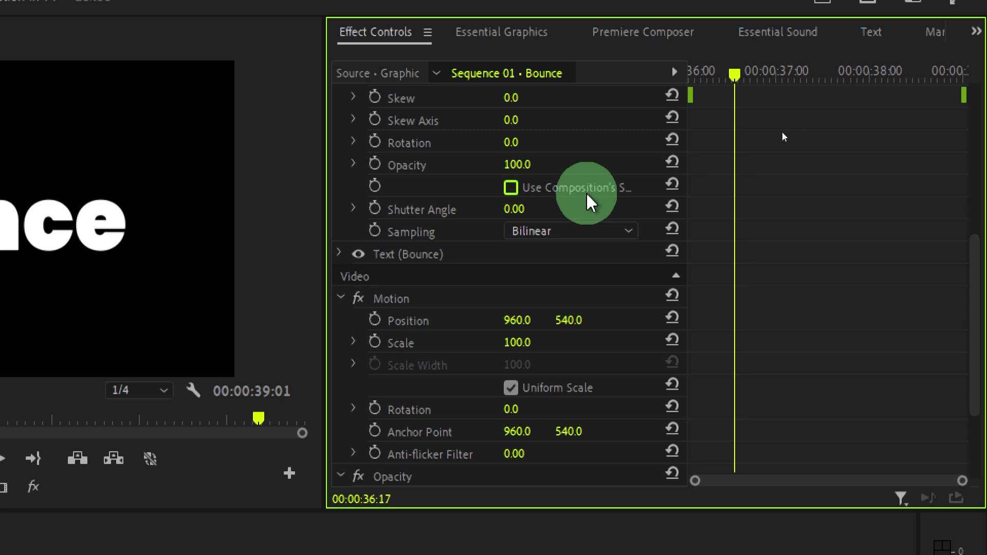
{"action": "left_click", "coordinate": [514, 209]}
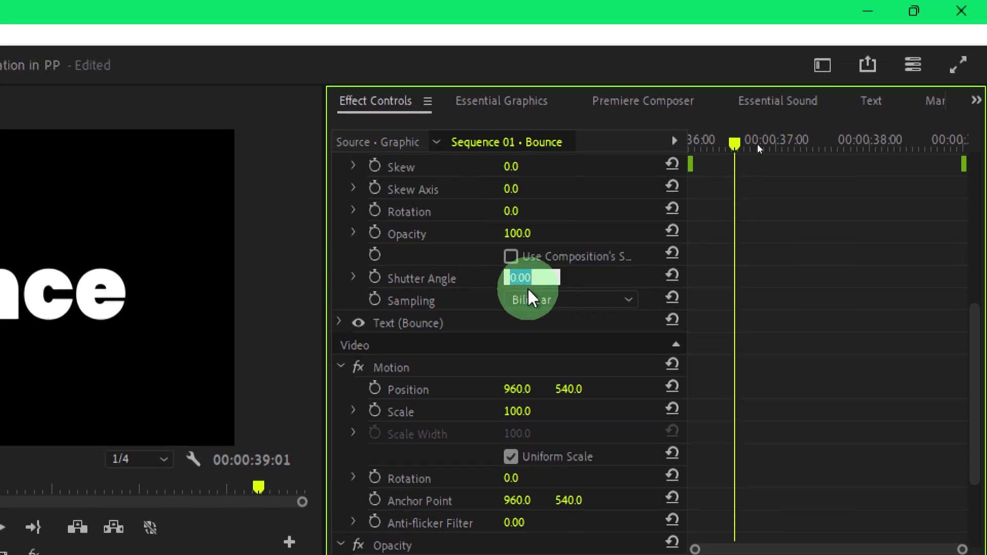
{"action": "type", "text": "360"}
{"action": "key", "text": "Return"}
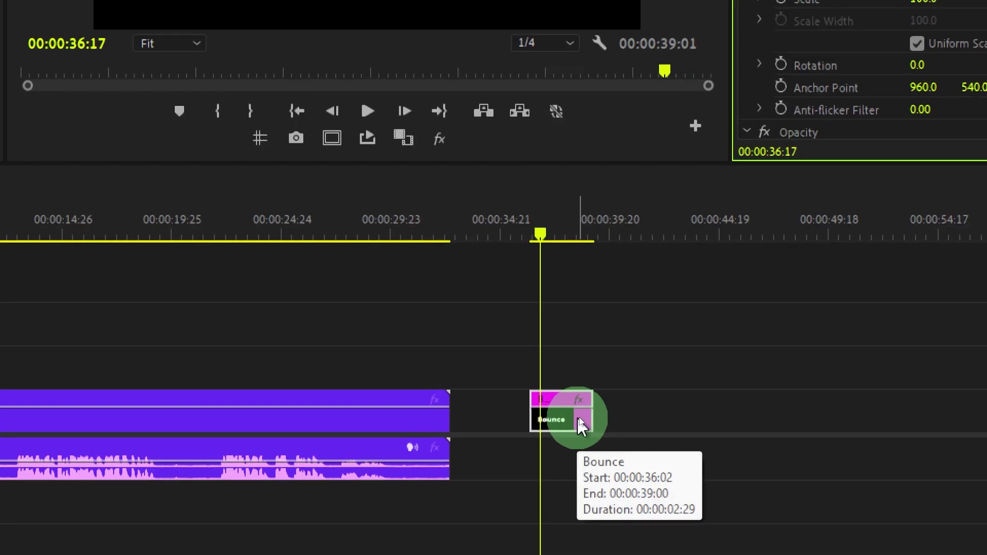
Start keyframing the Transform effect's Scale at the Bounce clip's first frame, 00:00:36:02, with a value of 0.
{"action": "key", "text": "Up"}
{"action": "left_click", "coordinate": [569, 399]}
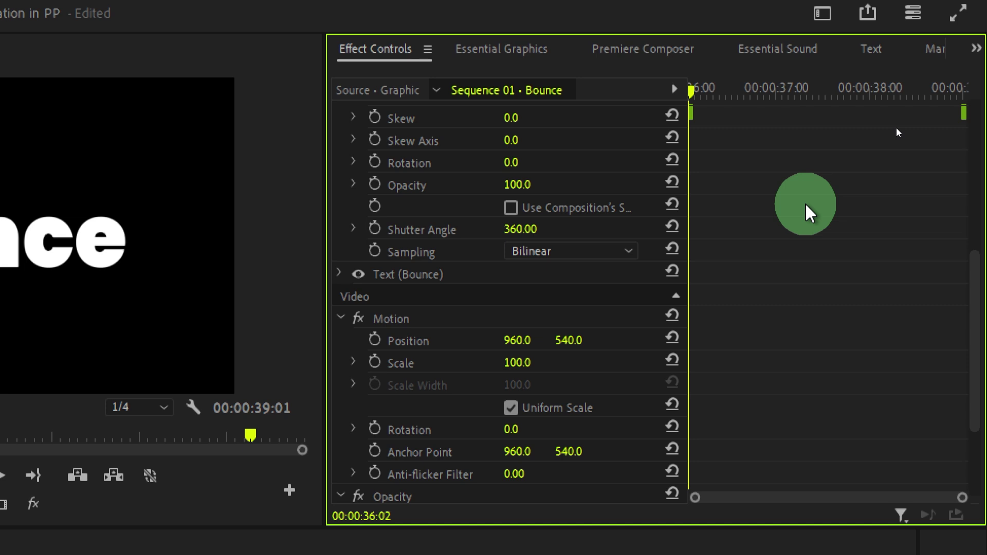
{"action": "scroll", "coordinate": [386, 242], "scroll_direction": "up", "scroll_amount": 5}
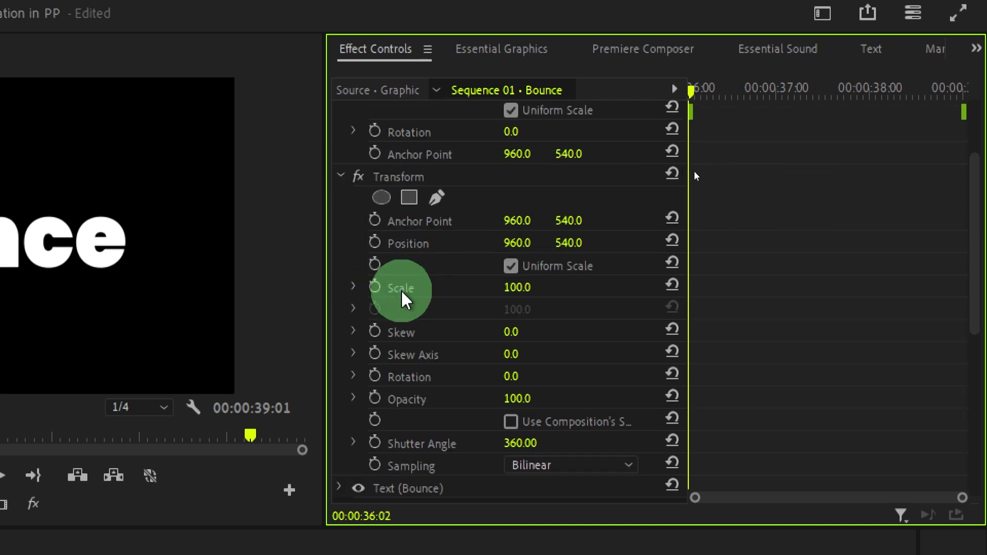
{"action": "left_click", "coordinate": [375, 287]}
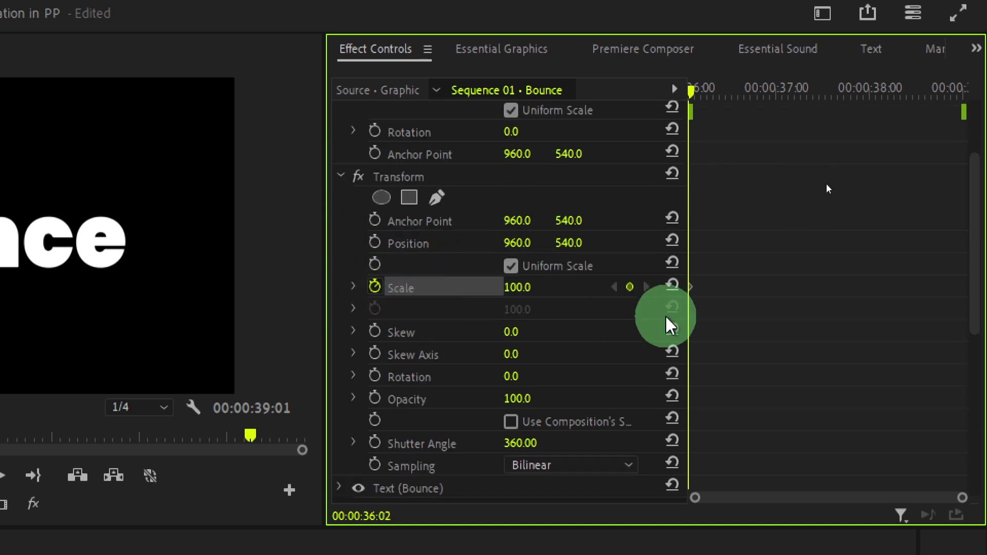
{"action": "left_click", "coordinate": [518, 291]}
{"action": "type", "text": "0"}
{"action": "key", "text": "Return"}
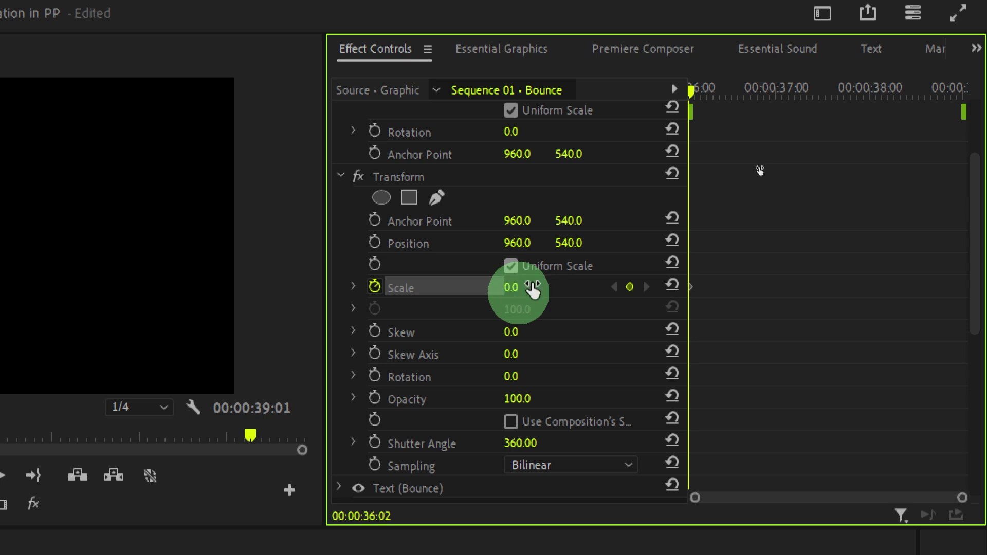
Add a Transform Scale keyframe of 120 at 00:00:36:20 on the Bounce clip.
{"action": "left_click", "coordinate": [803, 149]}
{"action": "left_click_drag", "start_coordinate": [698, 92], "coordinate": [749, 99]}
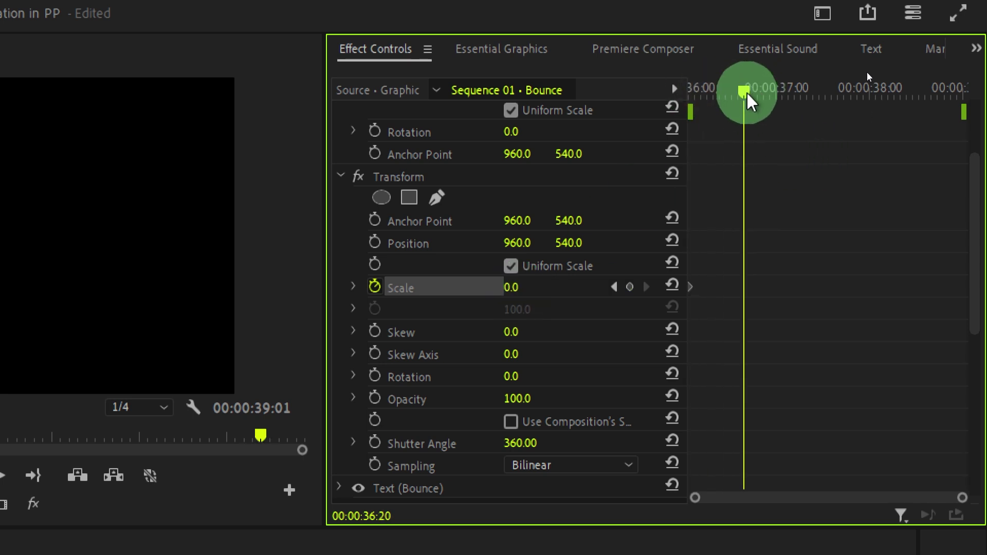
{"action": "left_click", "coordinate": [514, 290]}
{"action": "type", "text": "120"}
{"action": "left_click", "coordinate": [788, 266]}
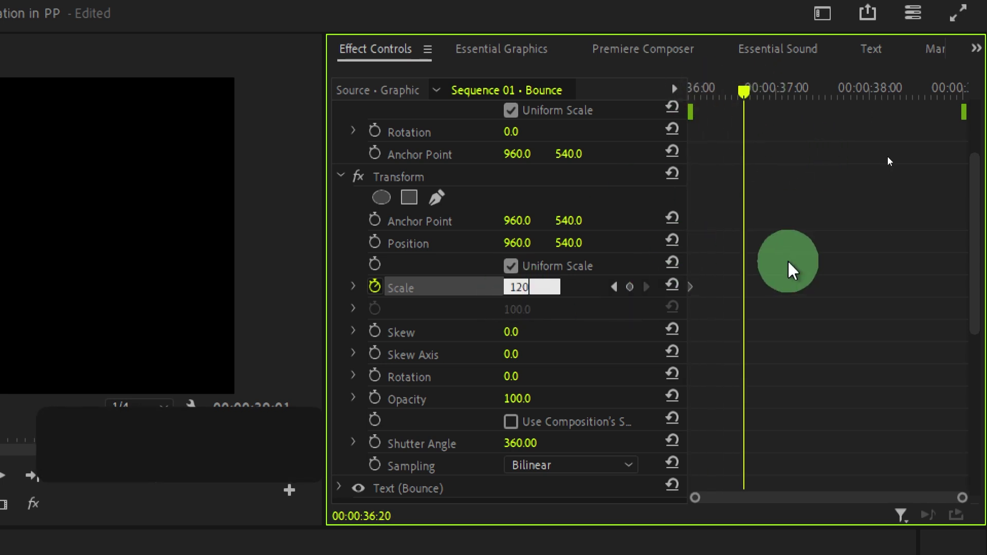
Add a Transform Scale keyframe of 100 at 00:00:37:05 on the Bounce clip.
{"action": "left_click_drag", "start_coordinate": [746, 93], "coordinate": [796, 103]}
{"action": "left_click", "coordinate": [754, 161]}
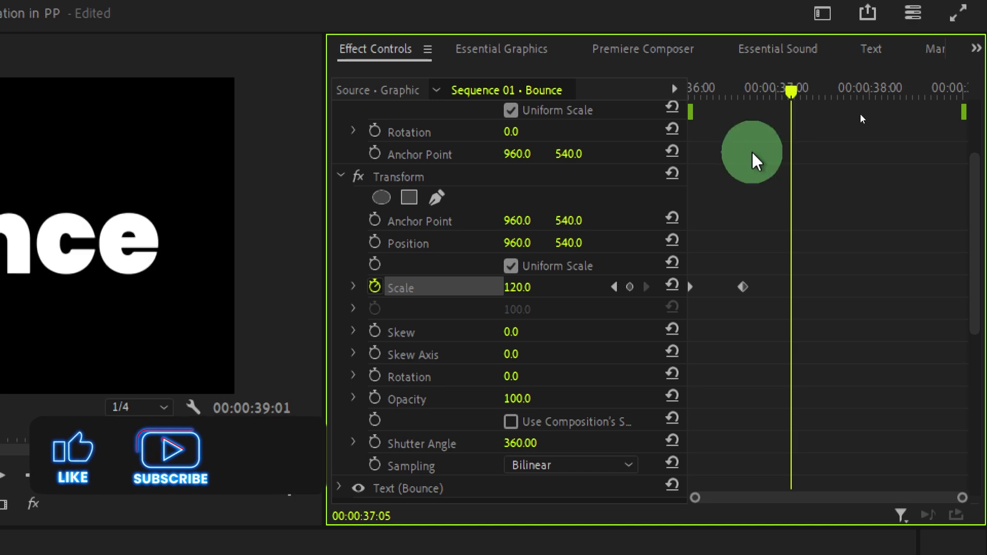
{"action": "left_click", "coordinate": [518, 287]}
{"action": "type", "text": "100"}
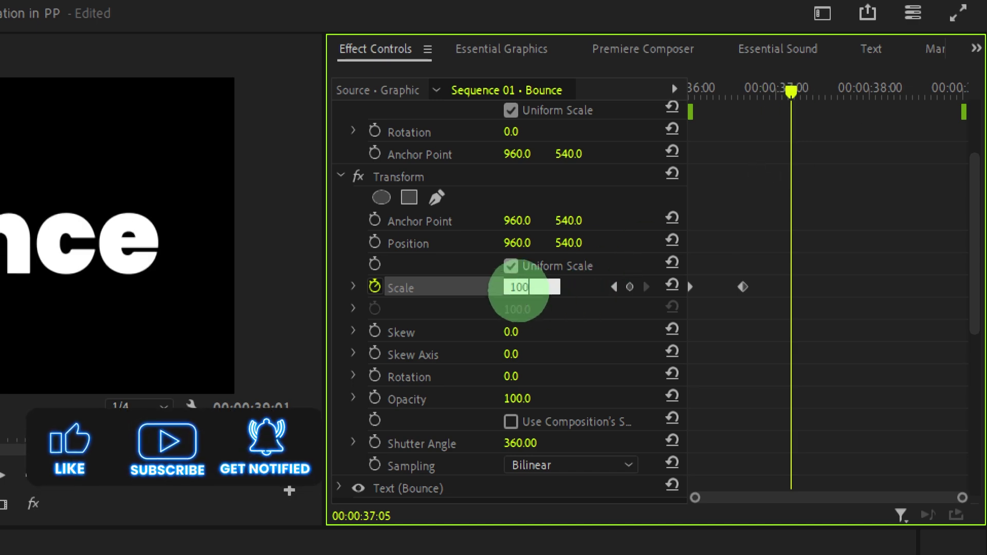
{"action": "key", "text": "Return"}
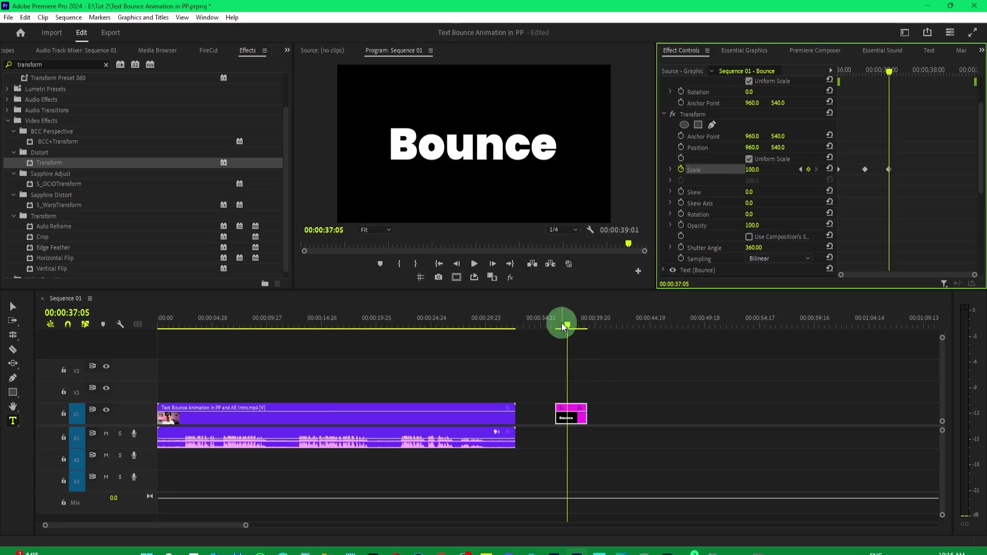
Play the Bounce clip from its start to preview the scale animation.
{"action": "left_click_drag", "start_coordinate": [562, 326], "coordinate": [554, 326]}
{"action": "key", "text": "space"}
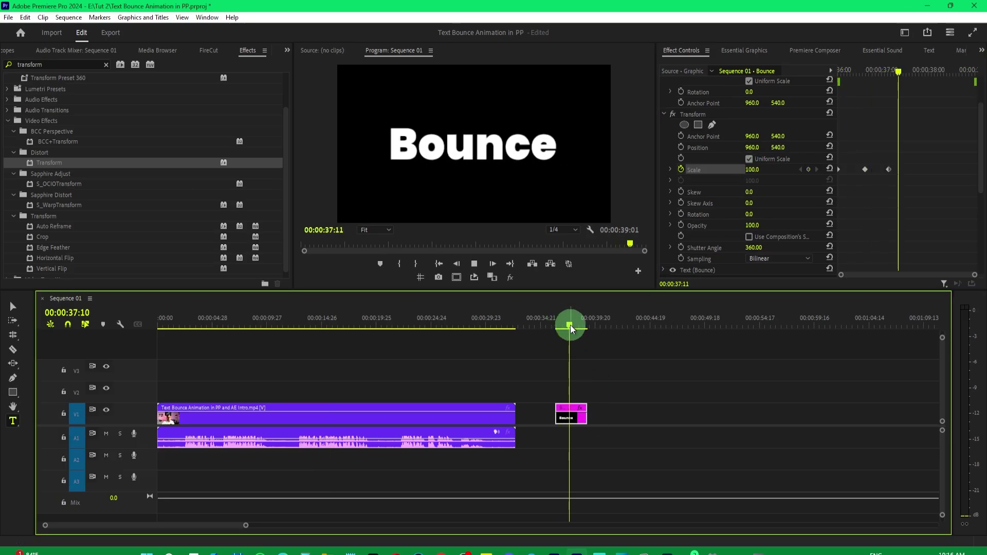
{"action": "key", "text": "space"}
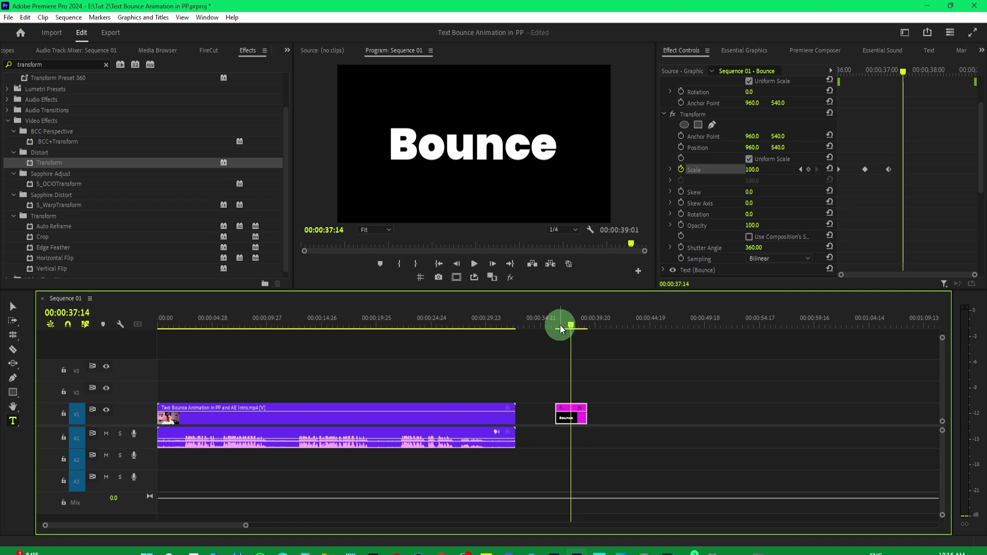
Duplicate the Bounce clip to about 00:00:40:25 on the same video track and place the playhead within the copy.
{"action": "key", "text": "alt+equal"}
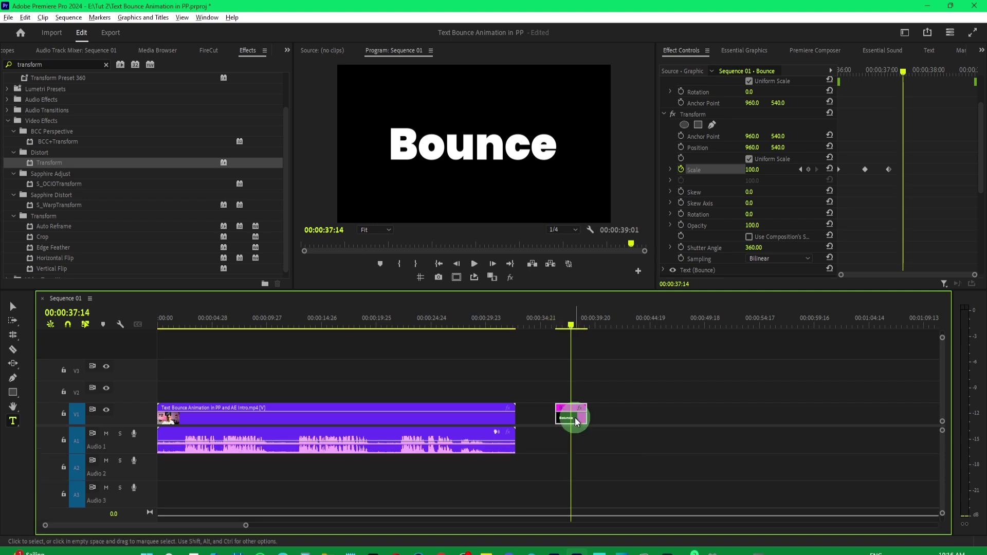
{"action": "left_click_drag", "start_coordinate": [576, 421], "coordinate": [623, 414]}
{"action": "left_click", "coordinate": [619, 322]}
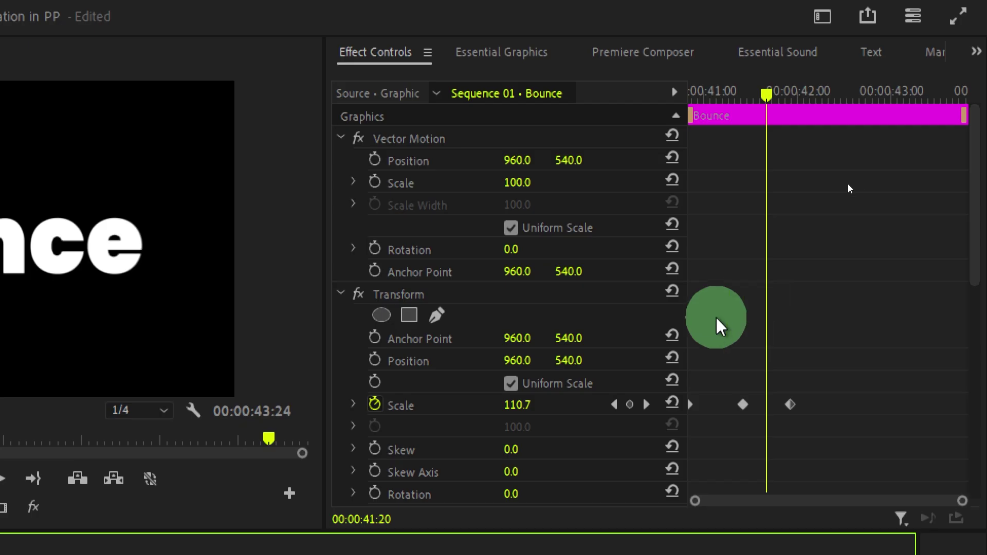
Delete all existing Transform Scale keyframes from the duplicated Bounce clip.
{"action": "left_click", "coordinate": [711, 173]}
{"action": "left_click", "coordinate": [376, 406]}
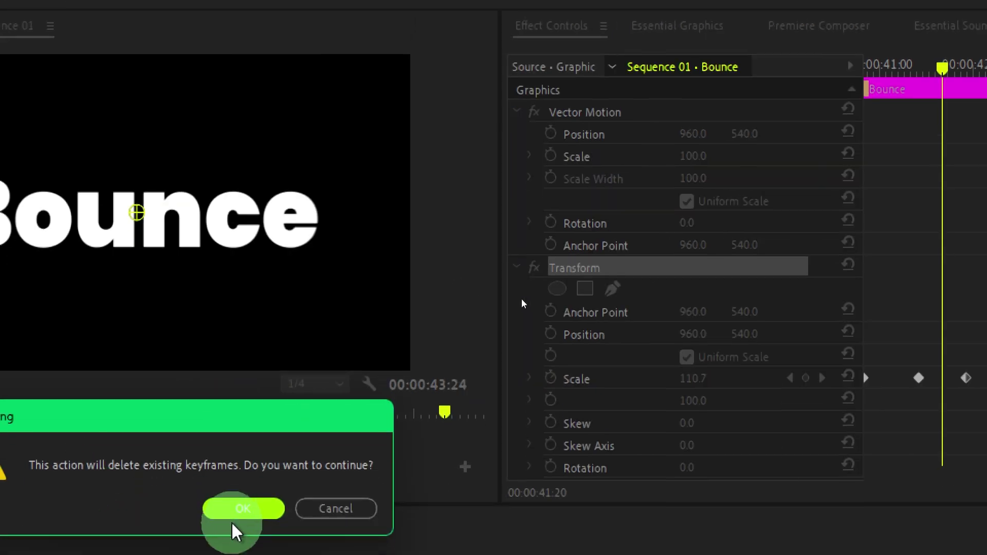
{"action": "left_click", "coordinate": [234, 510]}
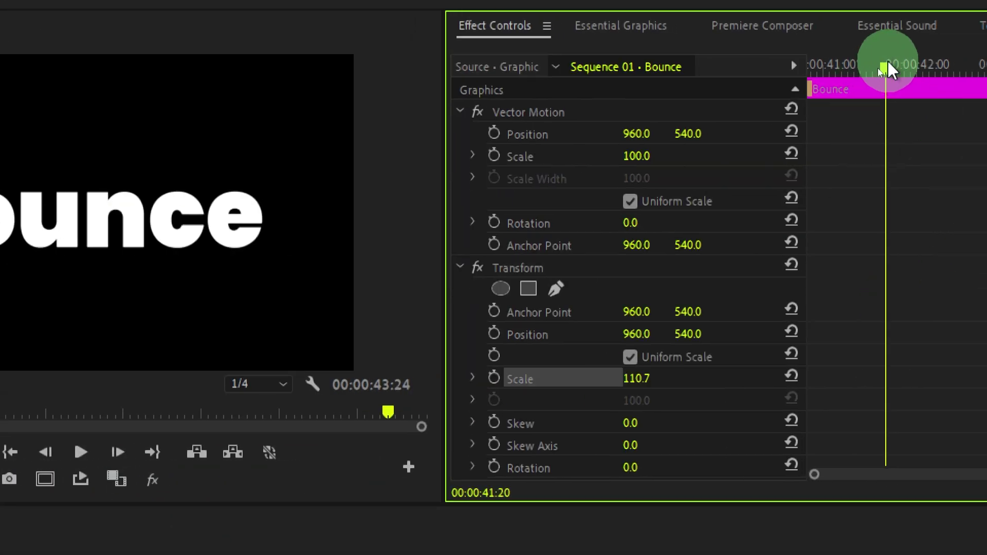
Start keyframing the copy's Transform Scale at its first frame, 00:00:40:25, with a value of 0, and dismiss the break reminder.
{"action": "left_click_drag", "start_coordinate": [886, 66], "coordinate": [734, 85]}
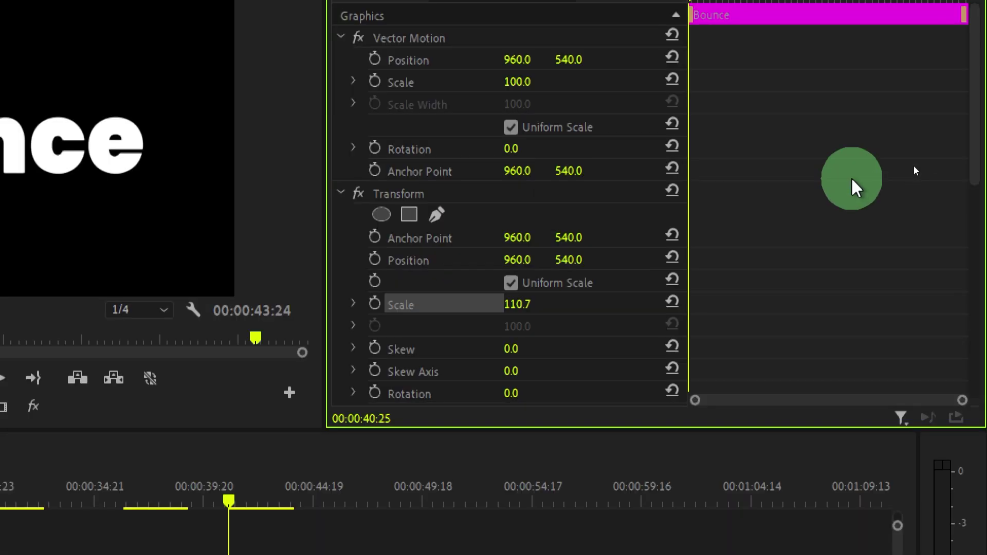
{"action": "left_click", "coordinate": [375, 303]}
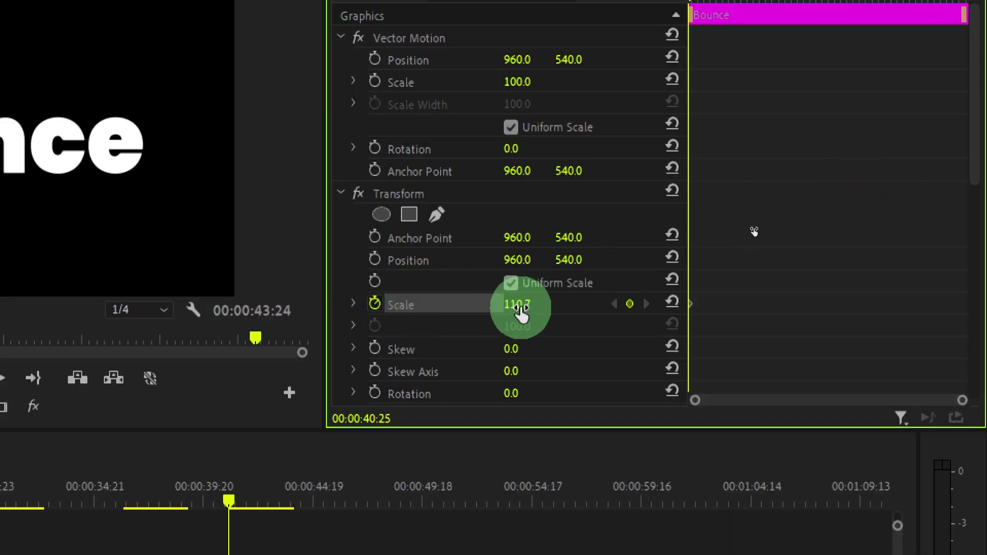
{"action": "left_click", "coordinate": [505, 308]}
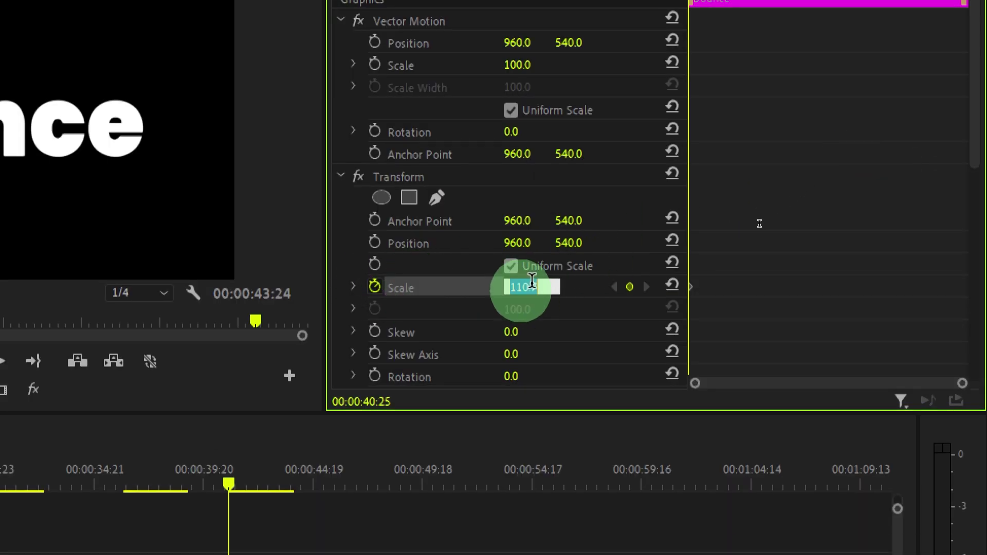
{"action": "type", "text": "0"}
{"action": "key", "text": "Return"}
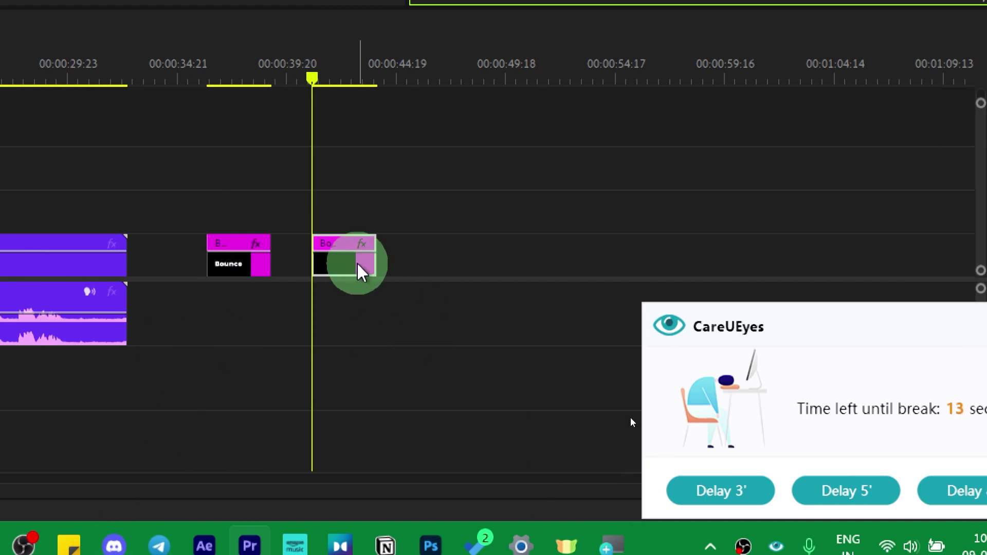
{"action": "left_click", "coordinate": [981, 493]}
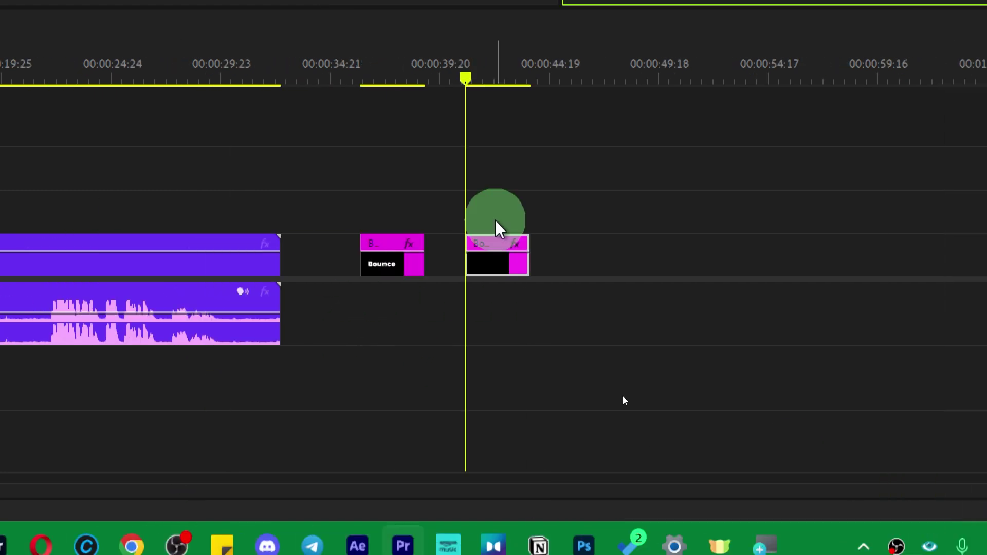
Move five frames forward to 00:00:41:00 and add a Transform Scale keyframe of 120 on the duplicated clip.
{"action": "key", "text": "shift+Right"}
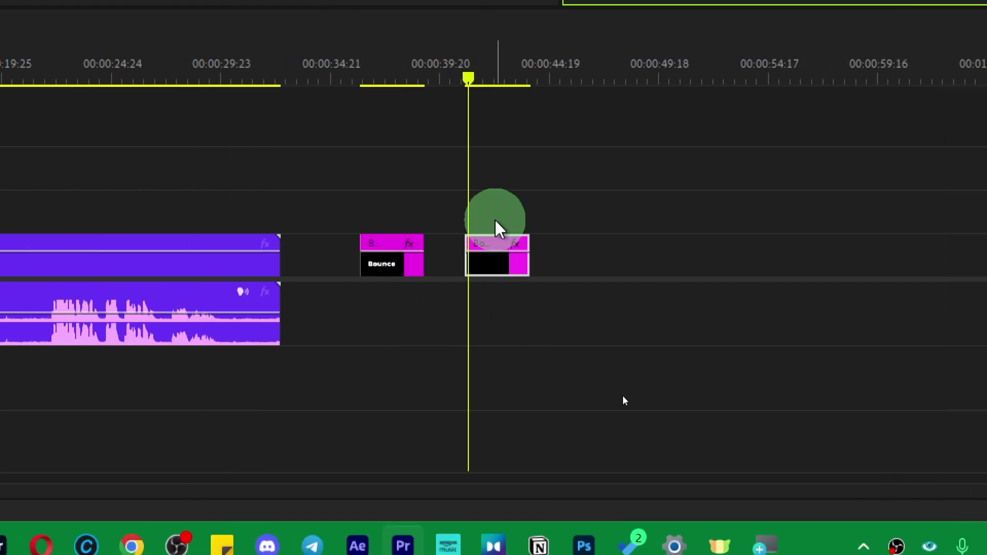
{"action": "left_click", "coordinate": [467, 258]}
{"action": "left_click", "coordinate": [512, 396]}
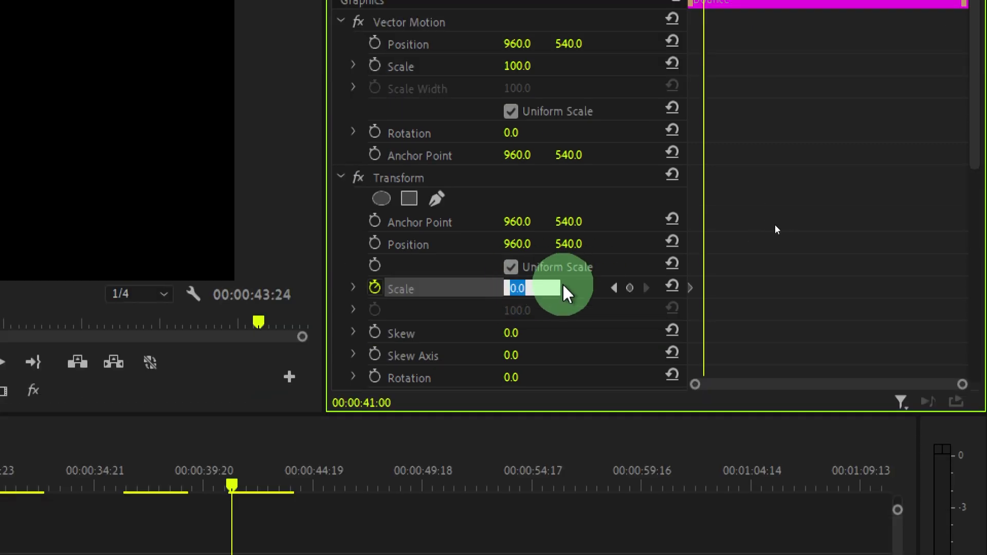
{"action": "type", "text": "120"}
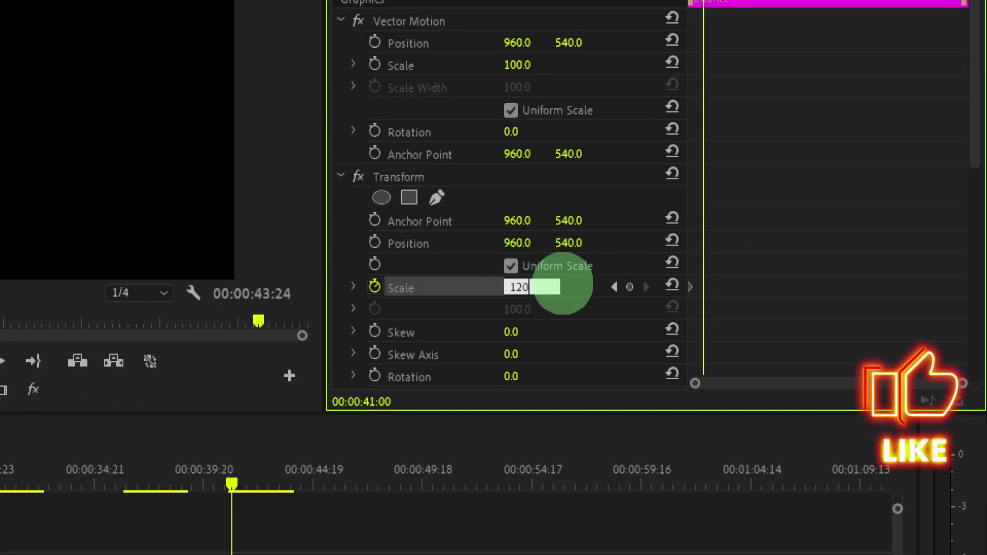
{"action": "key", "text": "Return"}
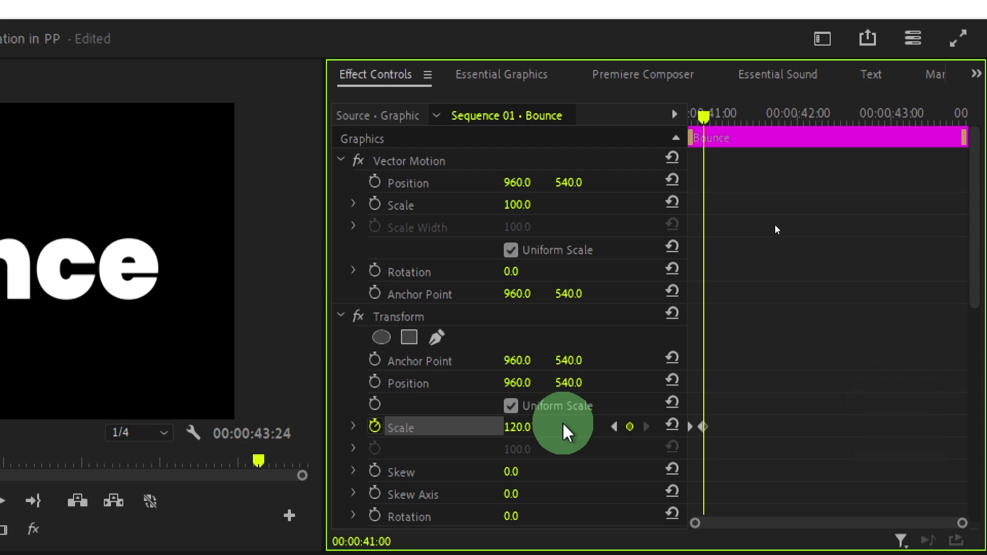
Move five frames forward to 00:00:41:05 and add a Transform Scale keyframe of 80.
{"action": "key", "text": "shift+Right"}
{"action": "left_click", "coordinate": [517, 435]}
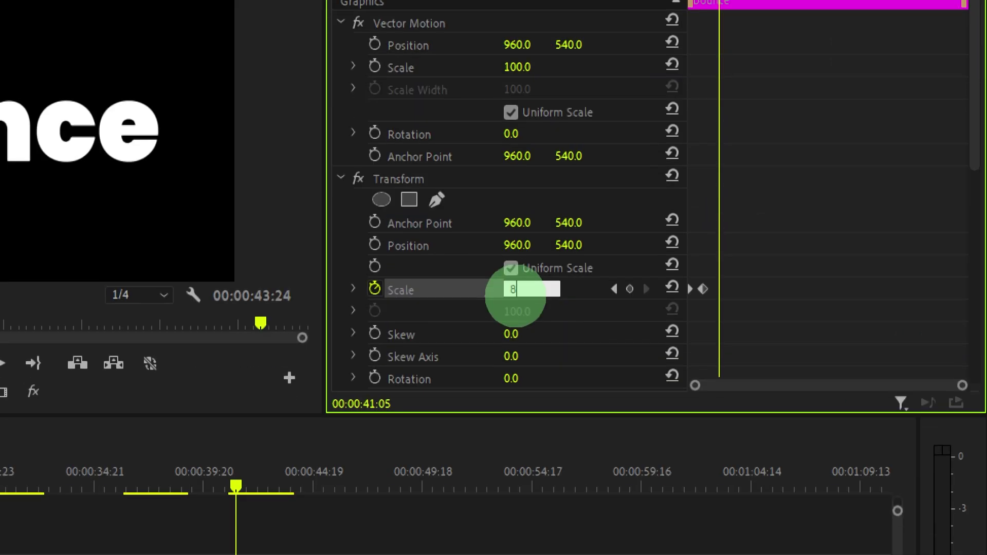
{"action": "type", "text": "80"}
{"action": "key", "text": "Return"}
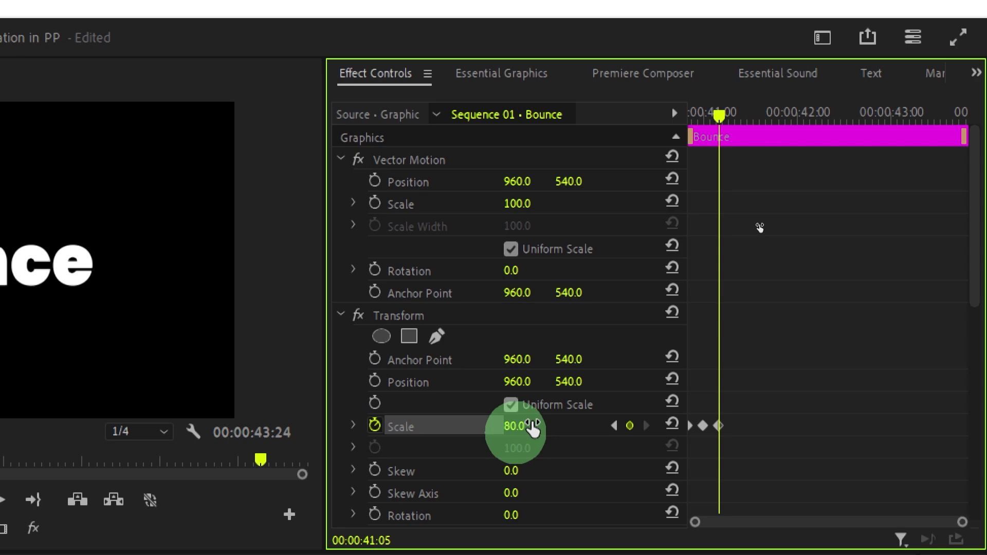
Add a Transform Scale keyframe of 100 five frames further, at 00:00:41:10, and preview the duplicated clip's bounce.
{"action": "key", "text": "shift+Right"}
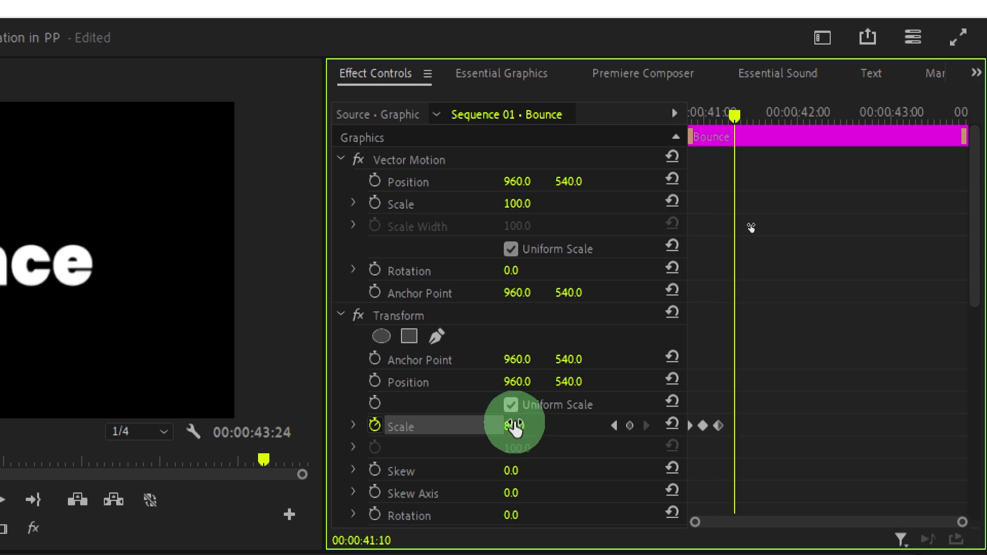
{"action": "type", "text": "00"}
{"action": "key", "text": "Return"}
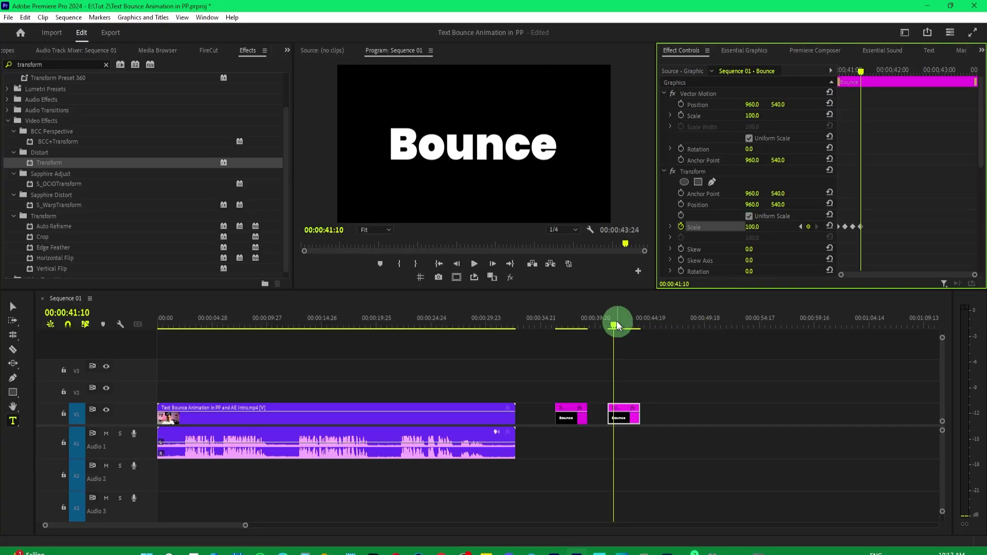
{"action": "left_click_drag", "start_coordinate": [616, 321], "coordinate": [616, 320]}
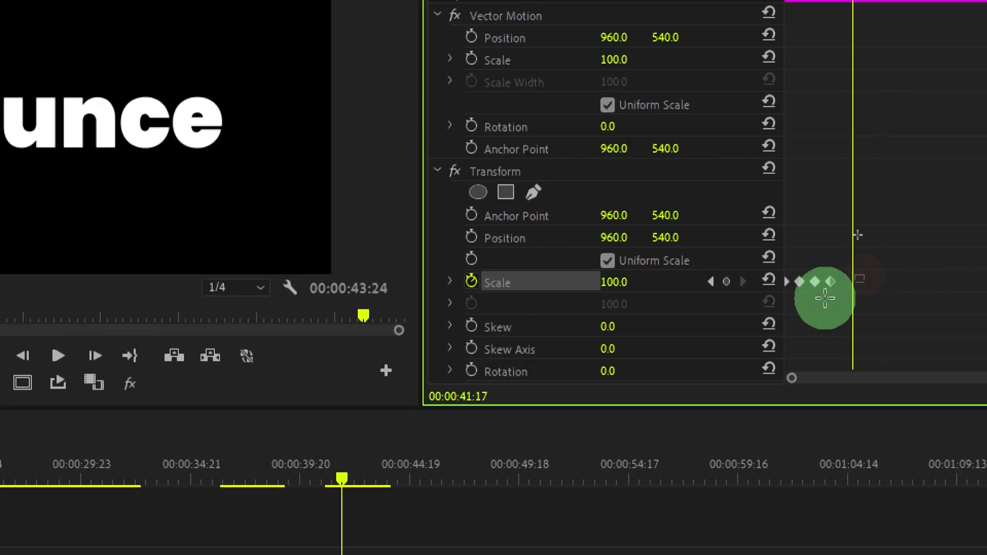
Change all four Transform Scale keyframes on the duplicated clip to Auto Bezier interpolation and step through the result.
{"action": "right_click", "coordinate": [830, 282]}
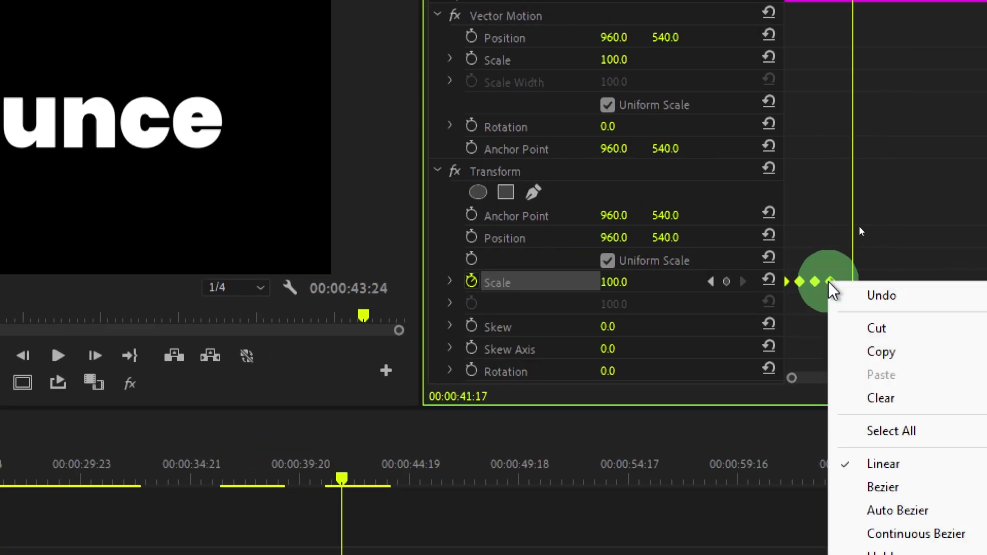
{"action": "left_click", "coordinate": [908, 511]}
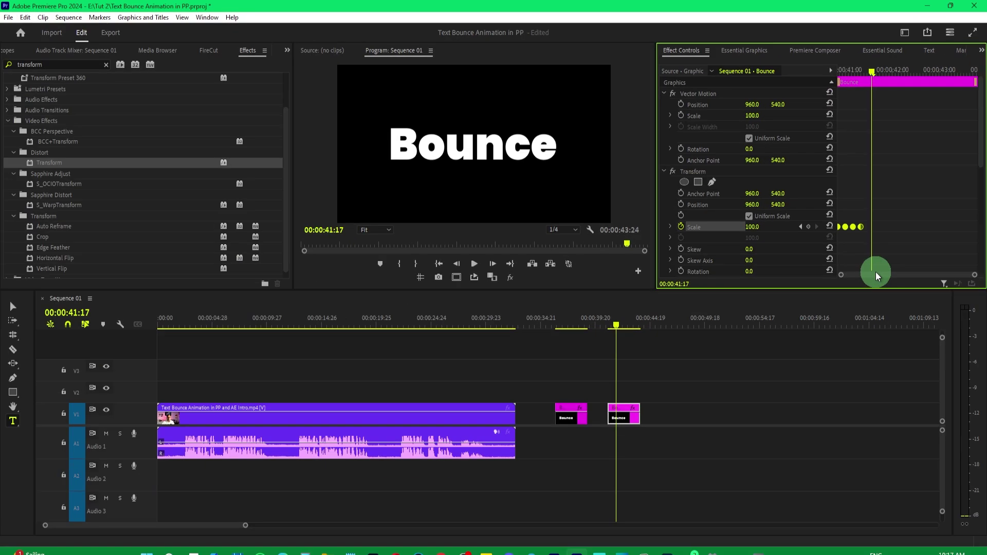
{"action": "left_click_drag", "start_coordinate": [643, 325], "coordinate": [615, 325]}
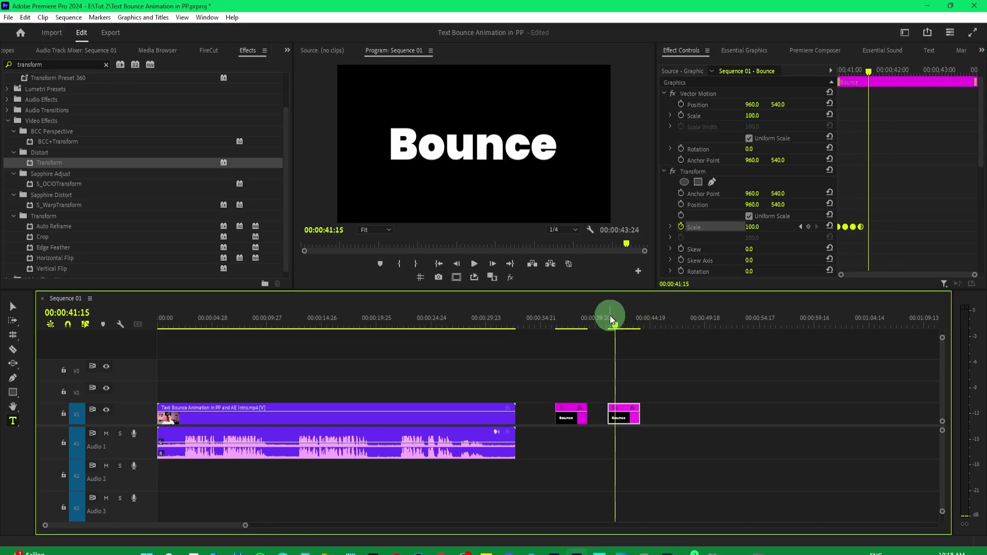
{"action": "left_click", "coordinate": [492, 144]}
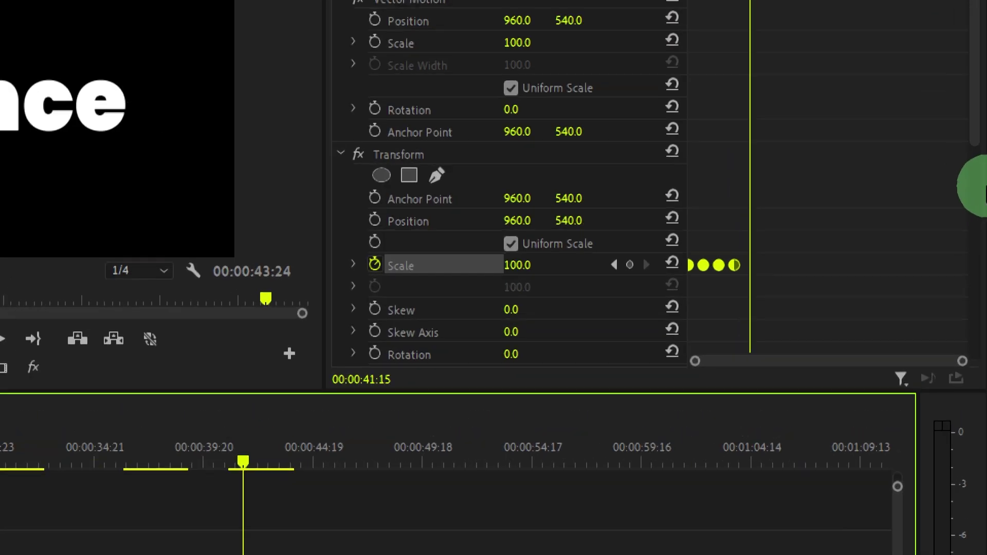
Duplicate the 0 Scale keyframe to the clip's end and the 120 keyframe just before it.
{"action": "left_click", "coordinate": [982, 159]}
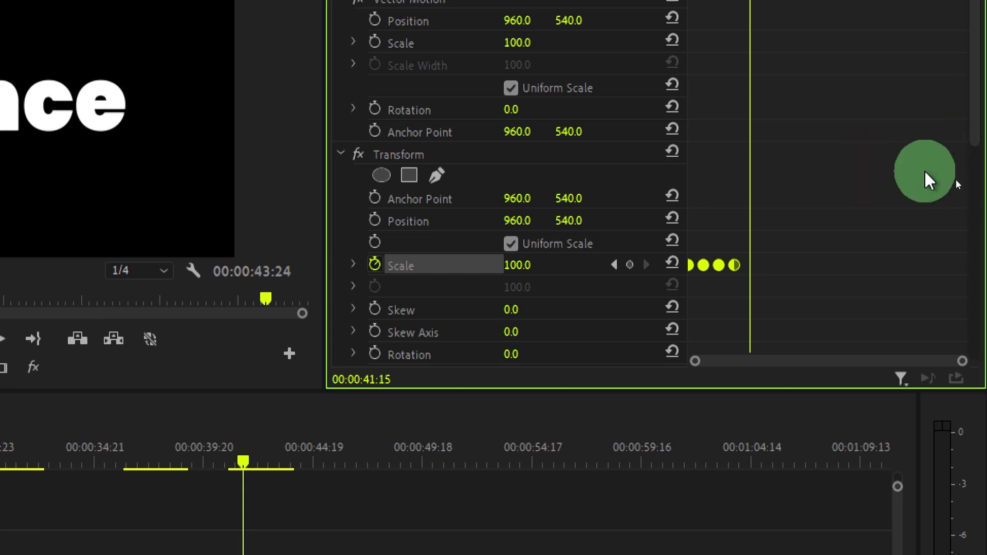
{"action": "left_click", "coordinate": [767, 276]}
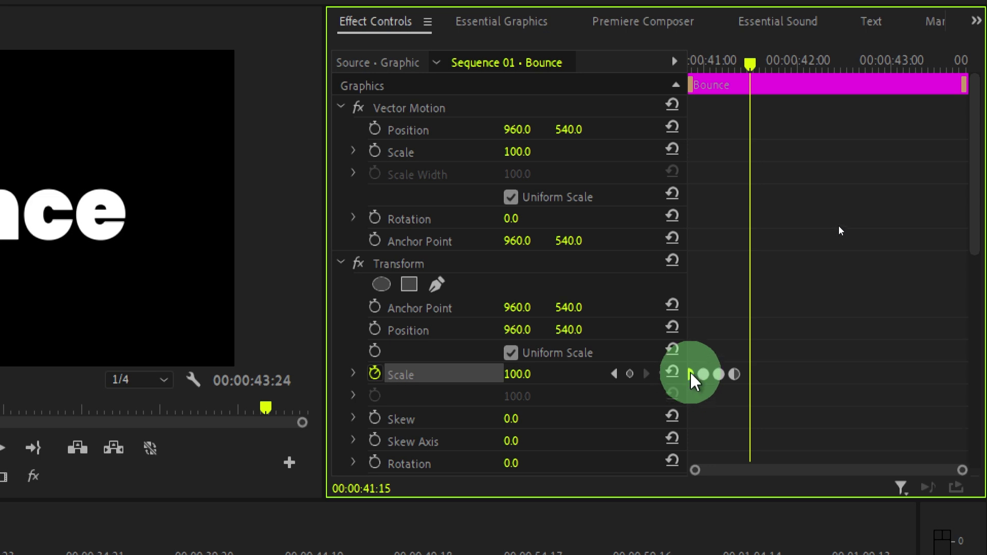
{"action": "left_click_drag", "start_coordinate": [691, 374], "coordinate": [975, 375]}
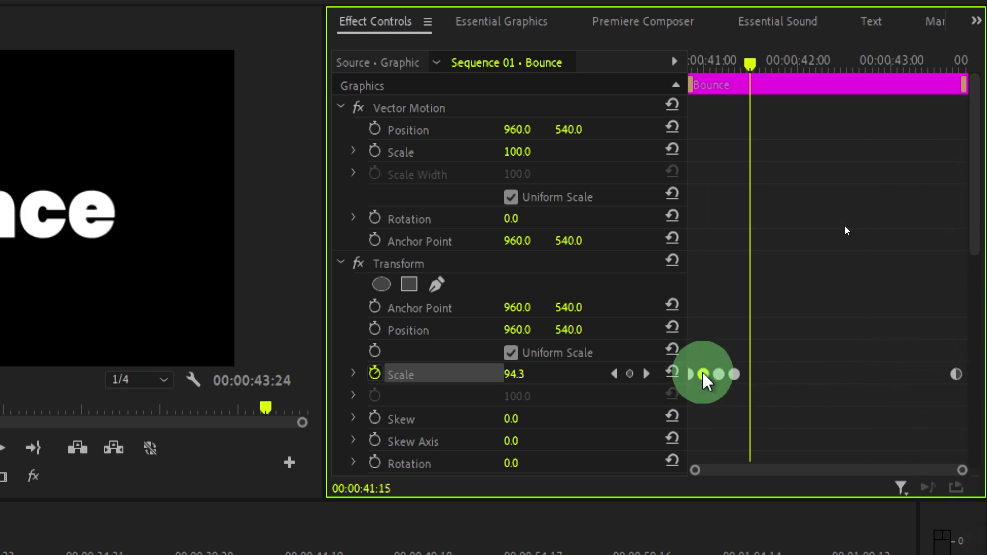
{"action": "left_click_drag", "start_coordinate": [704, 374], "coordinate": [942, 374]}
Duplicate the 80 and 100 Scale keyframes ahead of the copied ones, completing the mirrored sequence at the clip's end.
{"action": "left_click", "coordinate": [719, 374]}
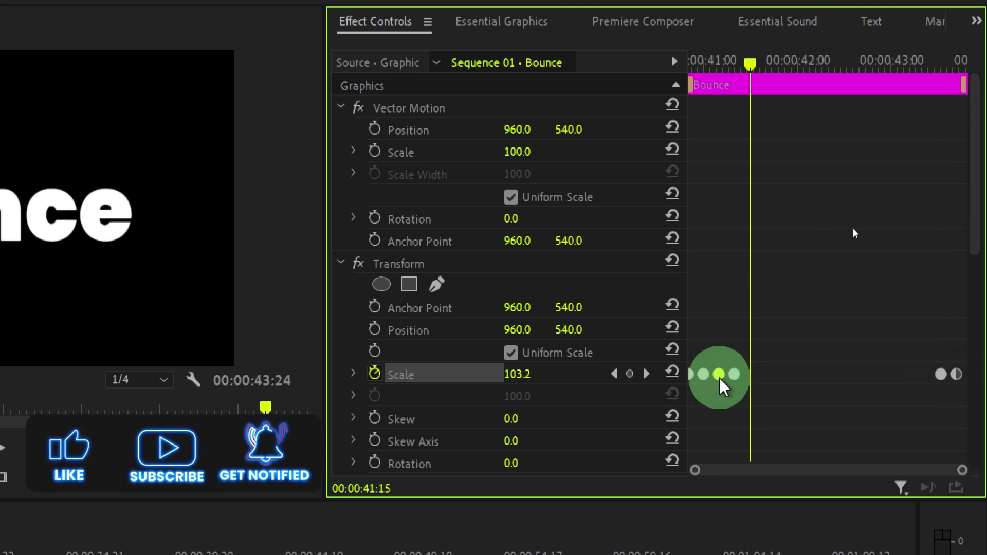
{"action": "left_click_drag", "start_coordinate": [719, 374], "coordinate": [922, 374]}
{"action": "left_click", "coordinate": [735, 375]}
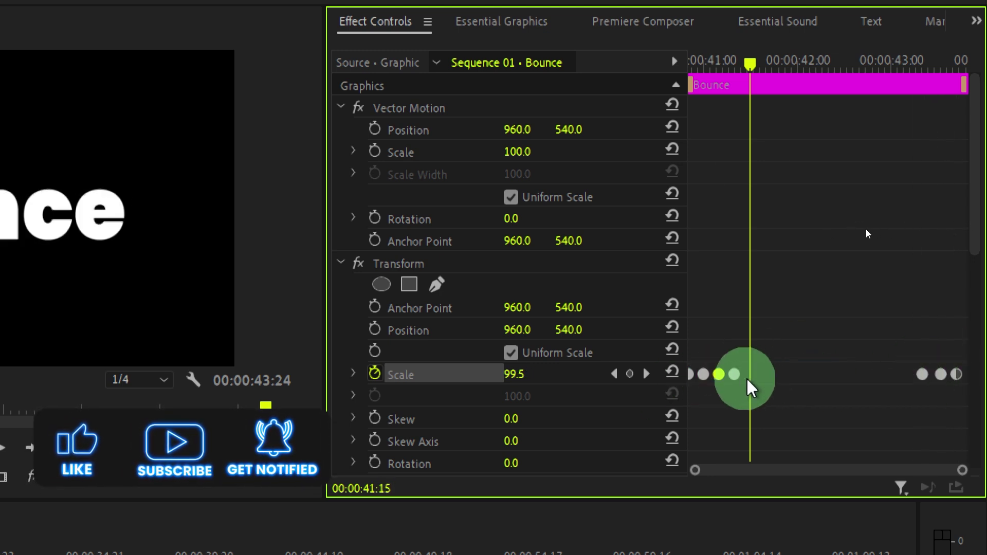
{"action": "left_click_drag", "start_coordinate": [739, 375], "coordinate": [909, 383]}
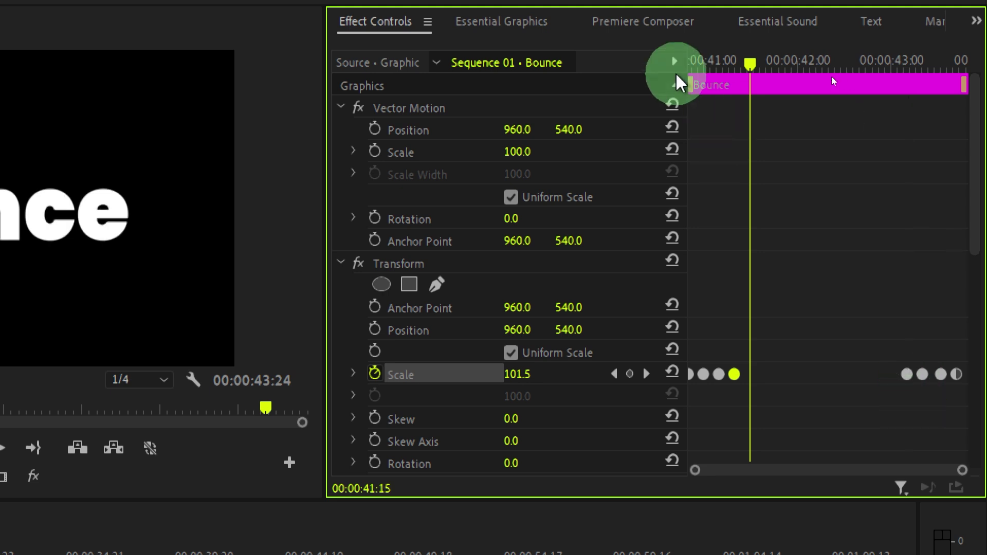
Set the clip's intro range over the opening keyframes and its outro range over the closing keyframes, and preview the animation.
{"action": "left_click", "coordinate": [710, 153]}
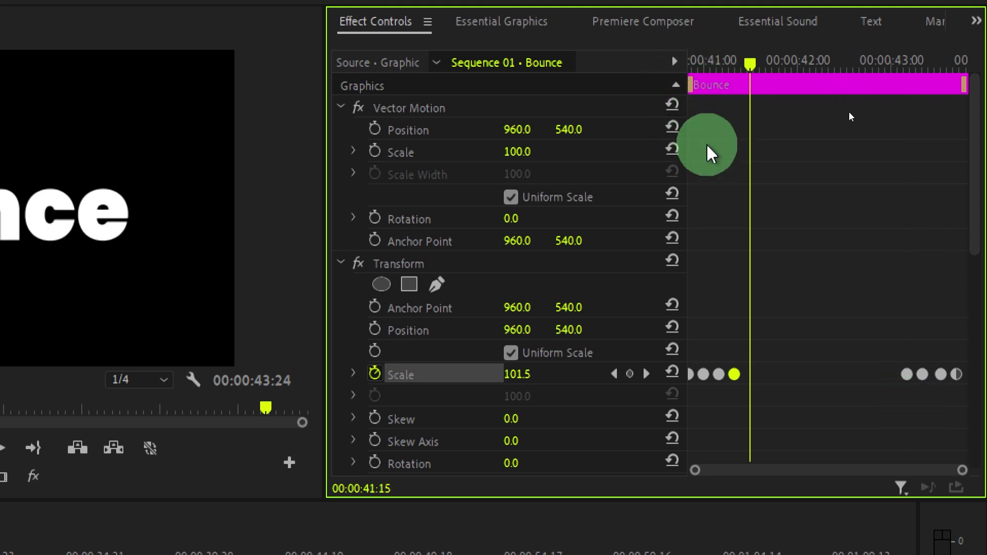
{"action": "left_click_drag", "start_coordinate": [689, 87], "coordinate": [744, 85]}
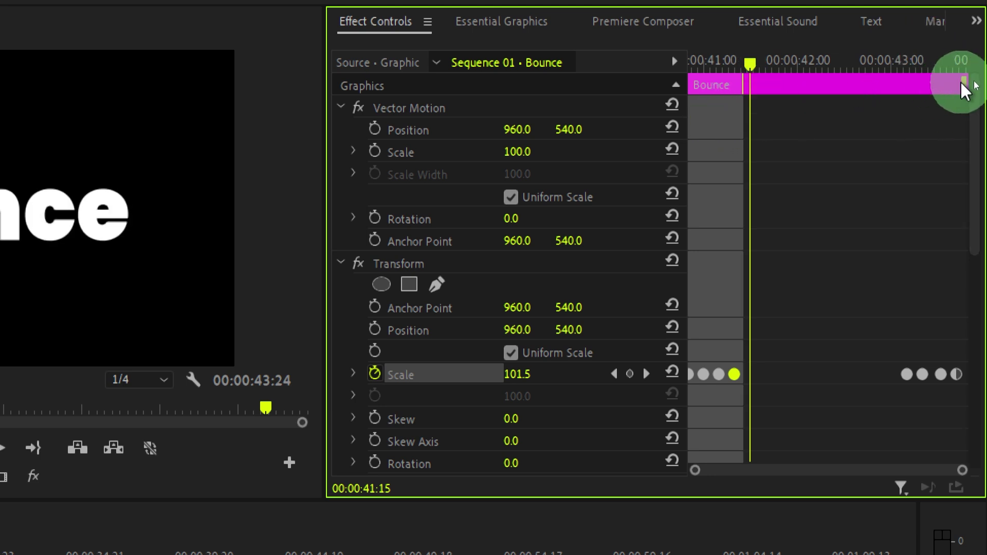
{"action": "left_click_drag", "start_coordinate": [963, 81], "coordinate": [896, 95]}
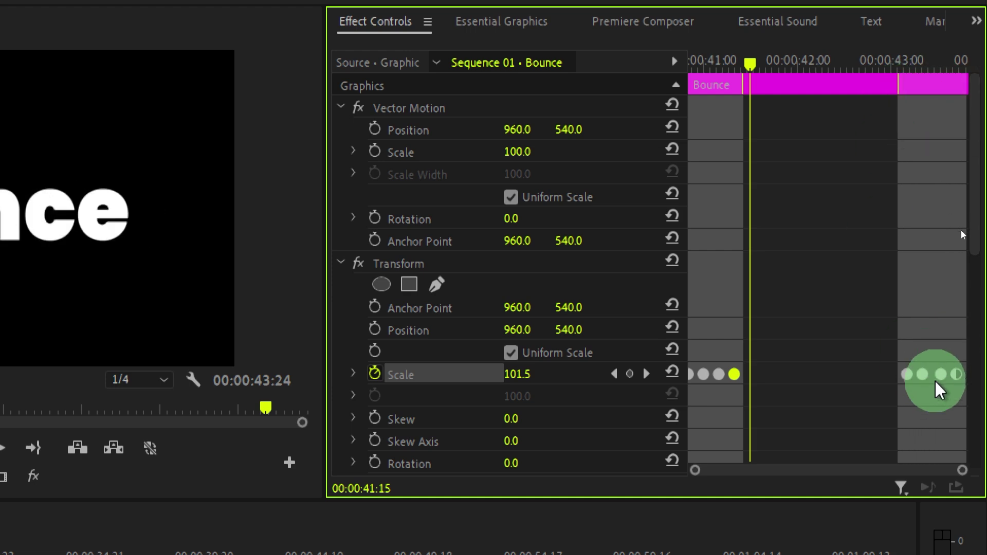
{"action": "left_click", "coordinate": [705, 70]}
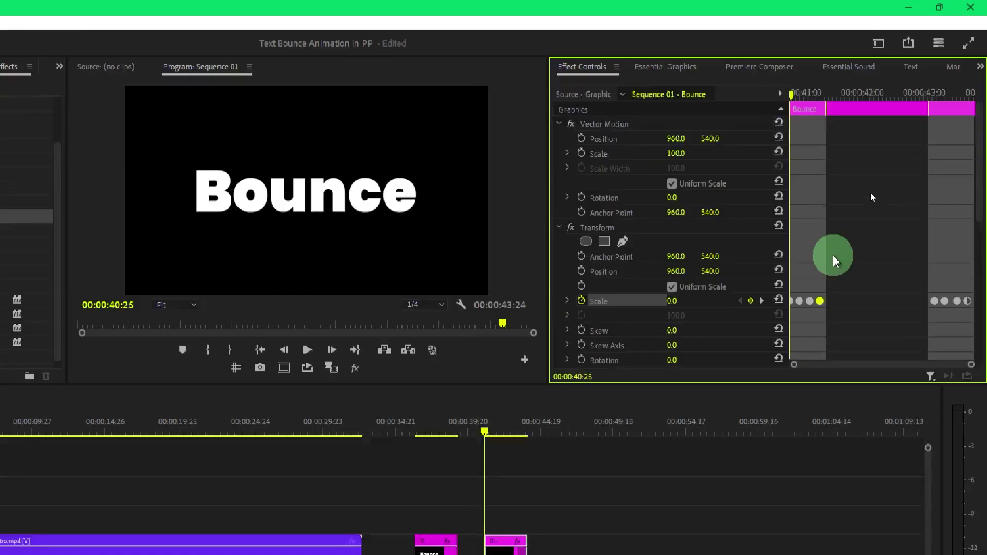
{"action": "key", "text": "space"}
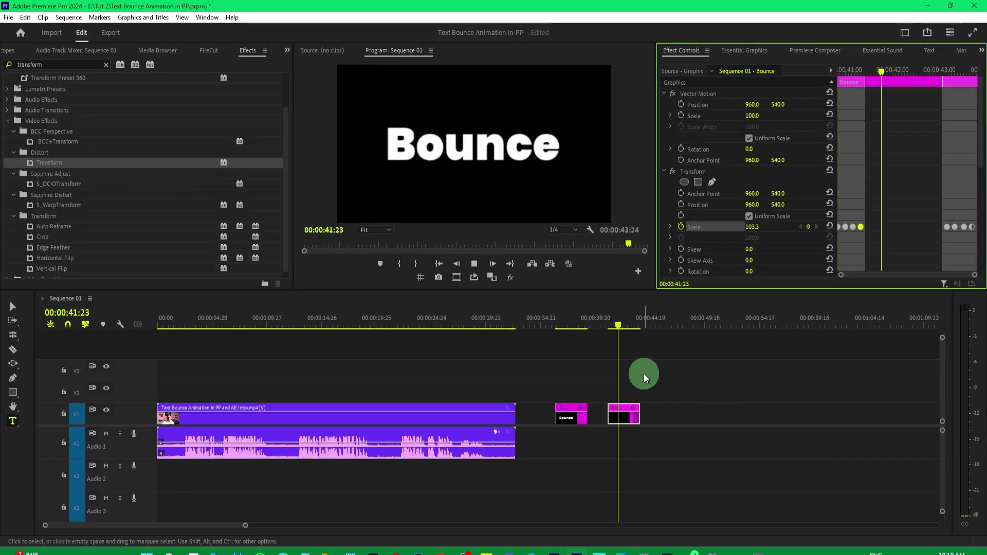
{"action": "left_click", "coordinate": [639, 366]}
Lengthen the second Bounce clip, extend the marked out point to the clip's new end for a 00:00:06:12 range, and preview it.
{"action": "left_click", "coordinate": [606, 323]}
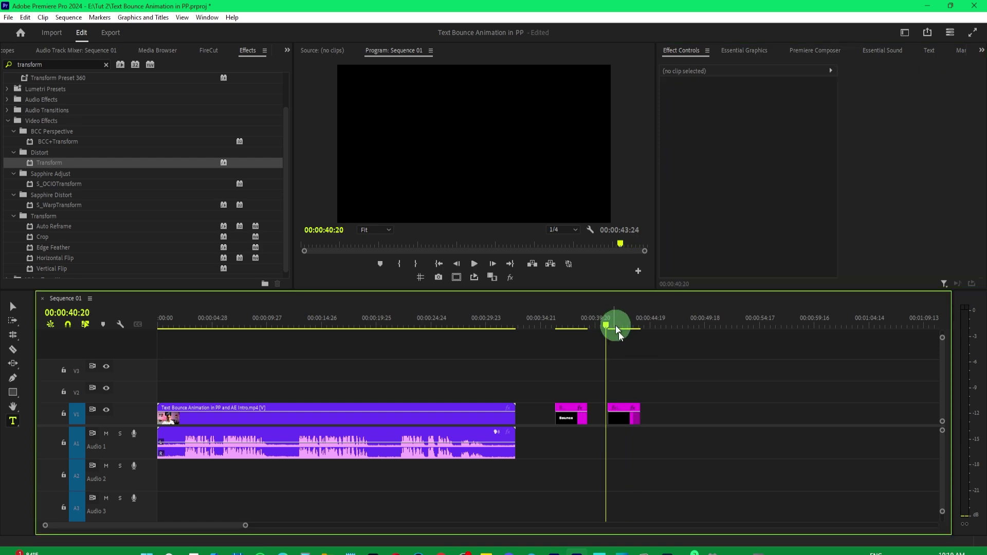
{"action": "left_click", "coordinate": [625, 412]}
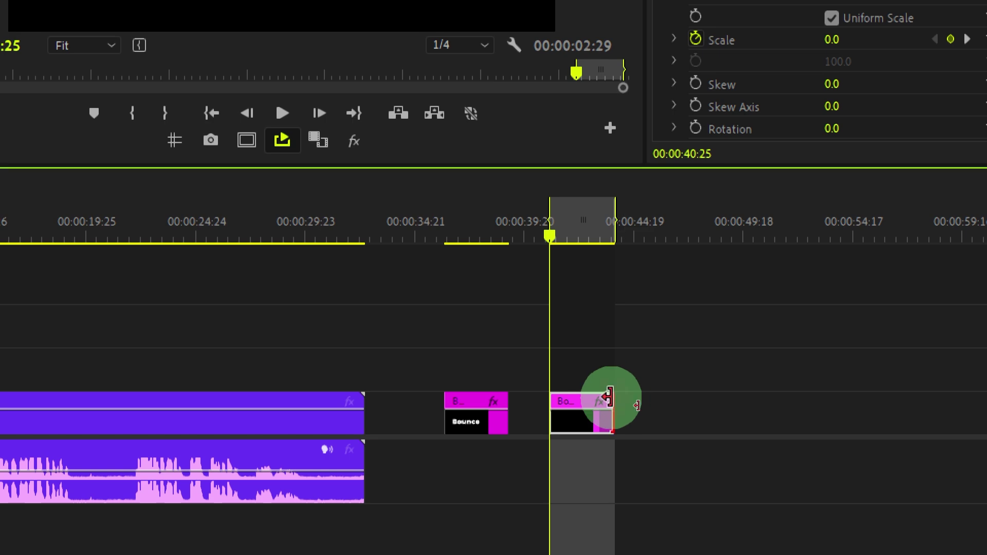
{"action": "left_click_drag", "start_coordinate": [610, 406], "coordinate": [677, 389]}
{"action": "left_click", "coordinate": [615, 219]}
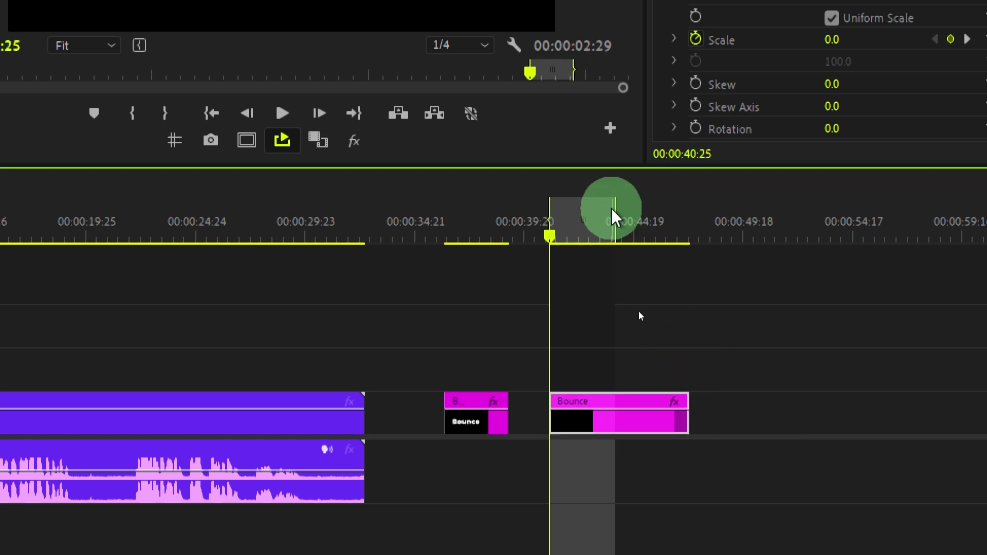
{"action": "left_click_drag", "start_coordinate": [615, 218], "coordinate": [694, 227]}
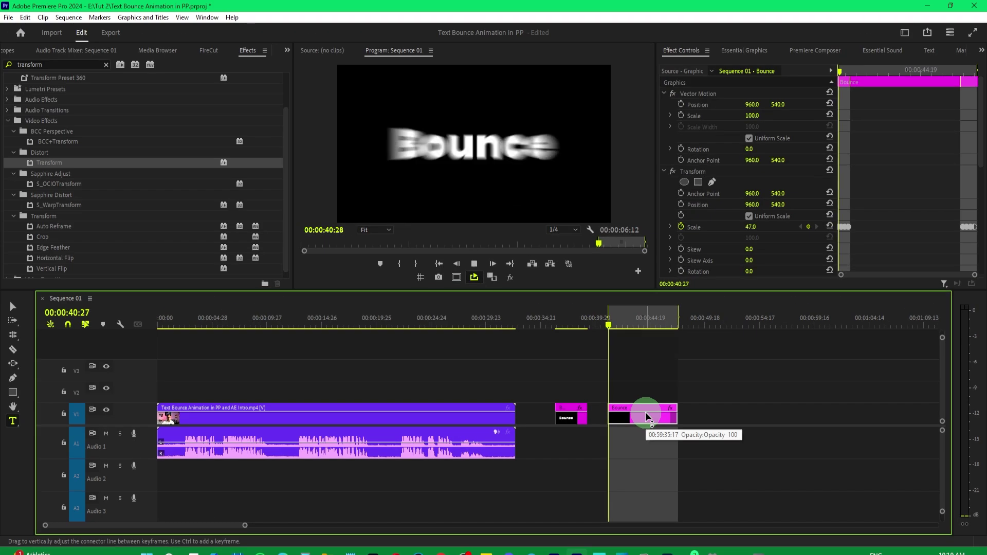
{"action": "left_click_drag", "start_coordinate": [259, 233], "coordinate": [350, 236]}
{"action": "key", "text": "space"}
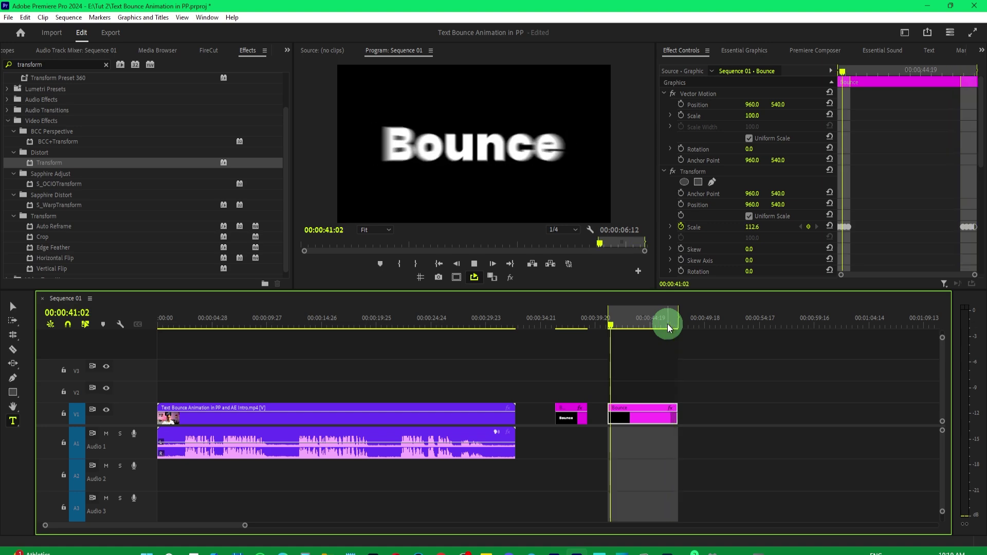
{"action": "key", "text": "space"}
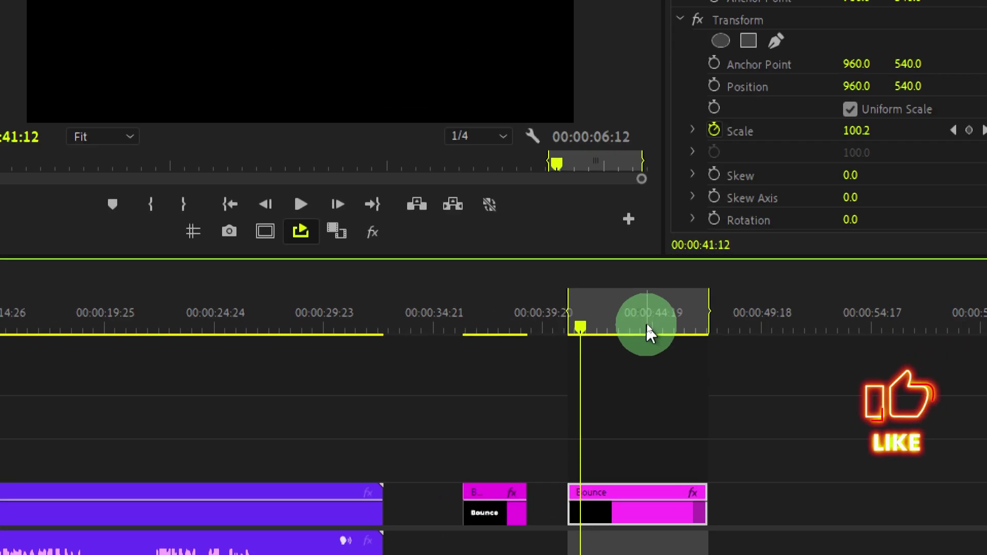
Shorten the end of the second Bounce clip to roughly a third of its extended length and play it from its start.
{"action": "left_click_drag", "start_coordinate": [699, 485], "coordinate": [616, 481]}
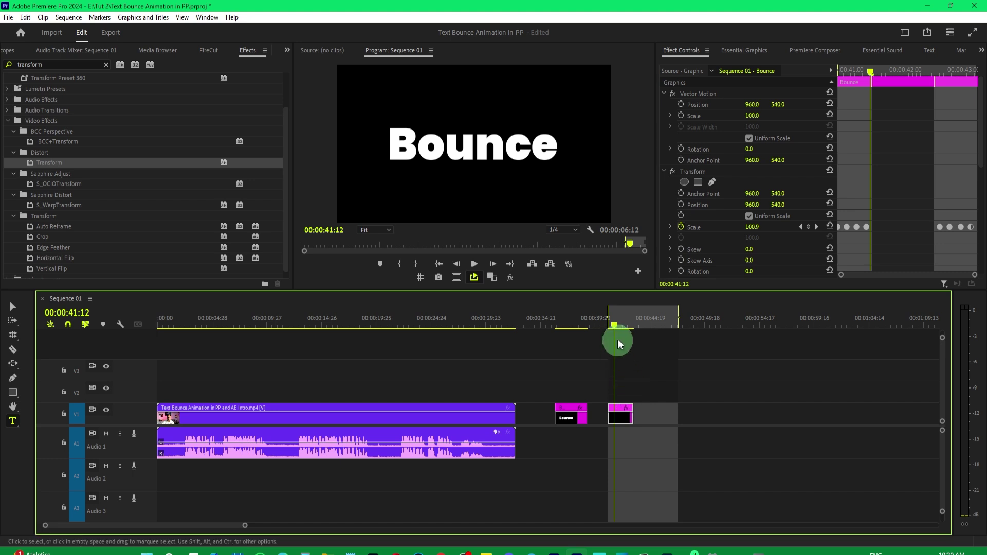
{"action": "left_click", "coordinate": [613, 328]}
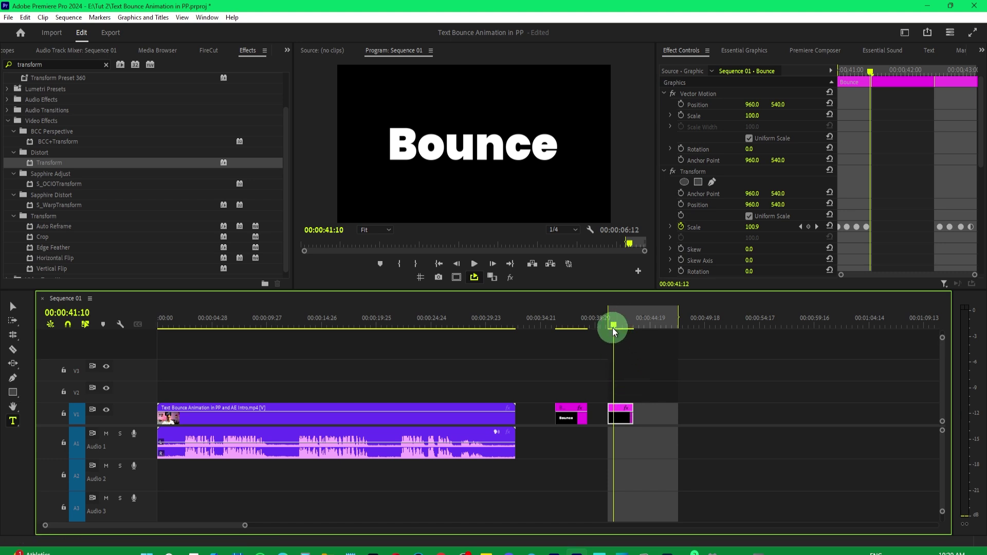
{"action": "key", "text": "Up"}
{"action": "key", "text": "space"}
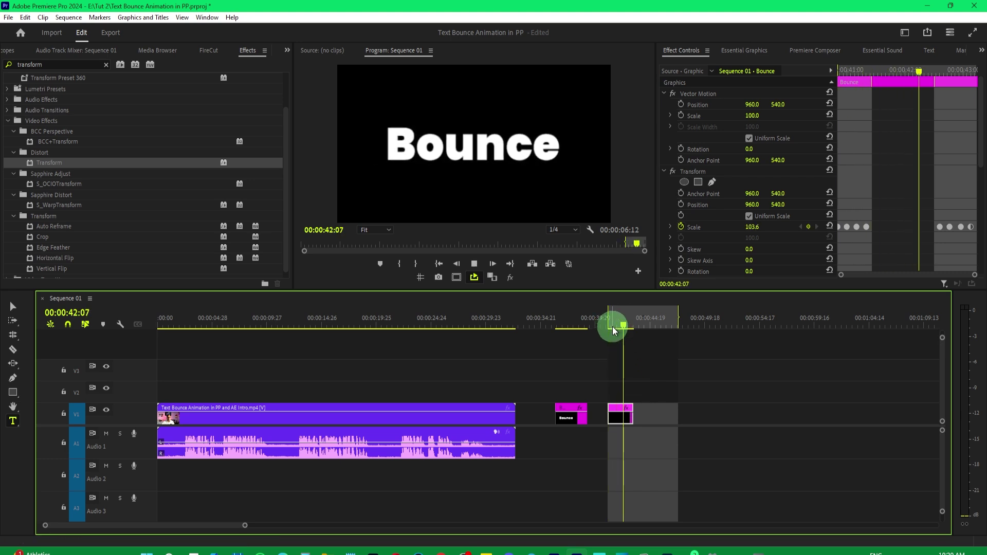
{"action": "key", "text": "space"}
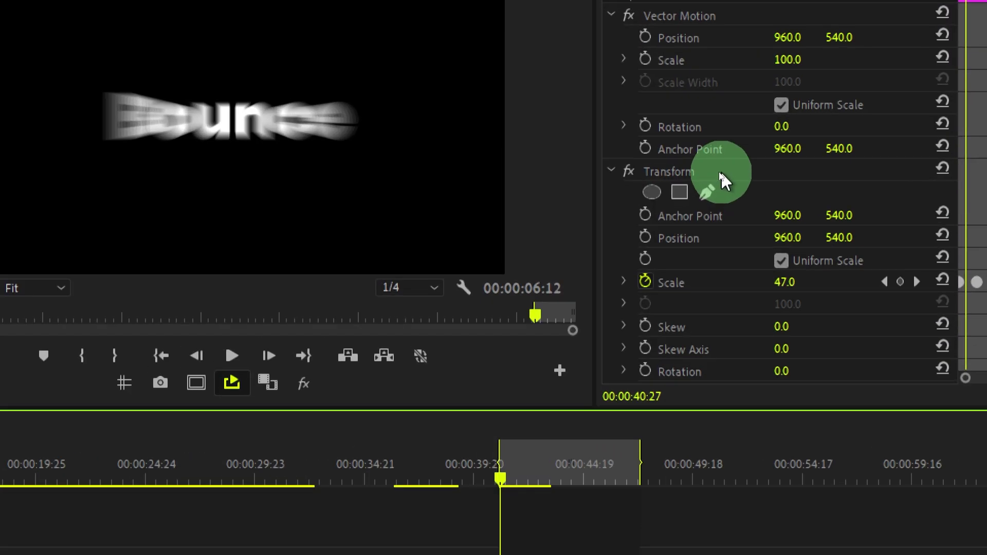
Save the Transform effect as a Scale-type preset named "Bounce Animation-PrEdit" followed by the creator's name.
{"action": "left_click", "coordinate": [683, 174]}
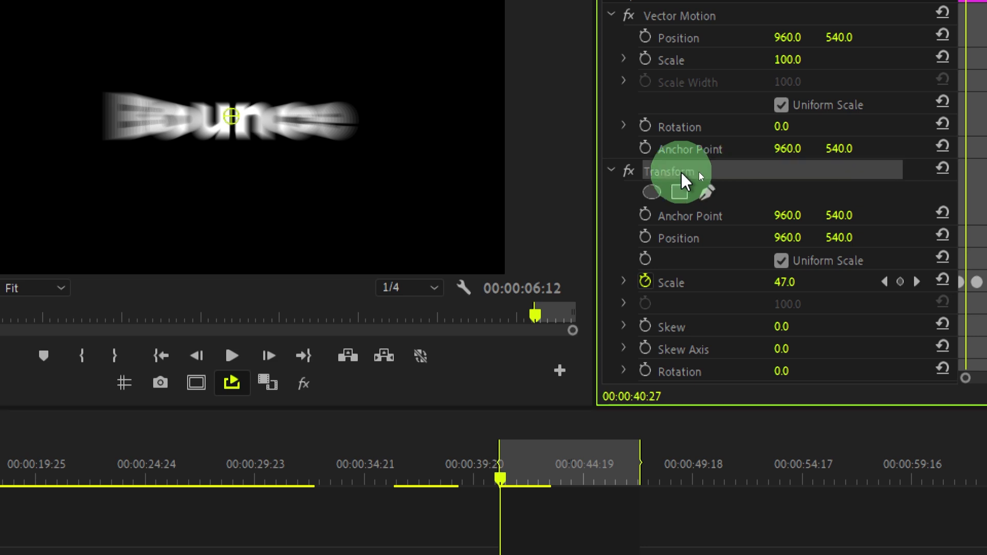
{"action": "right_click", "coordinate": [682, 173]}
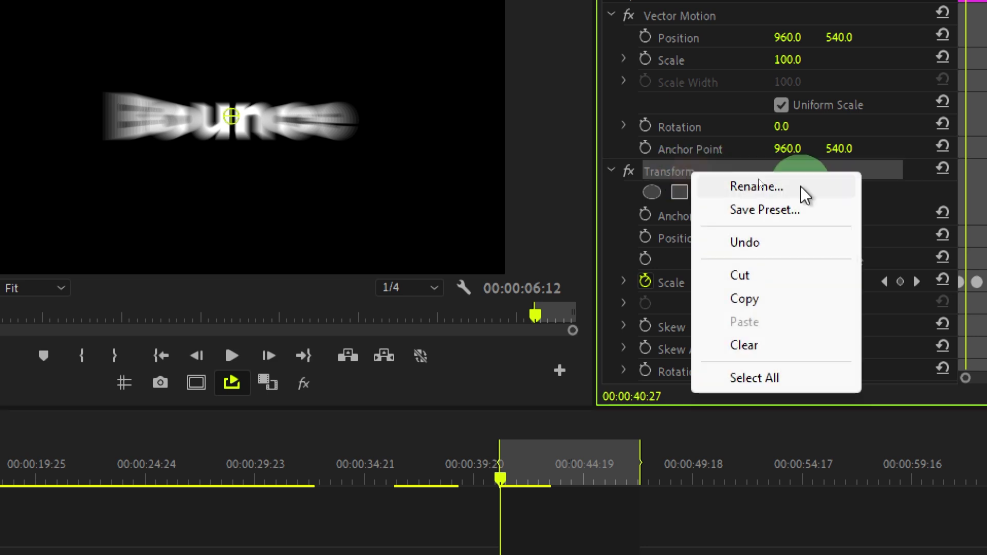
{"action": "left_click", "coordinate": [790, 211]}
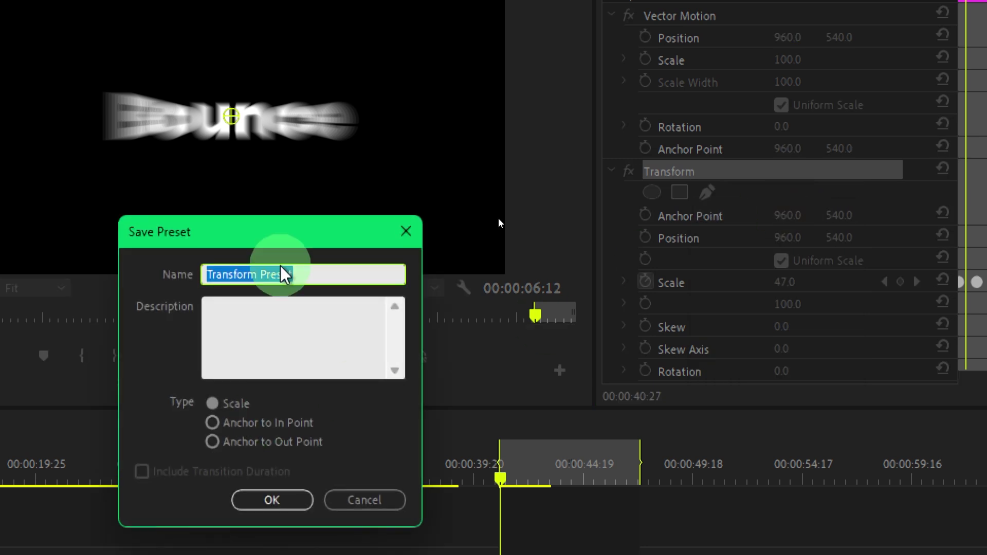
{"action": "type", "text": "Bounce"}
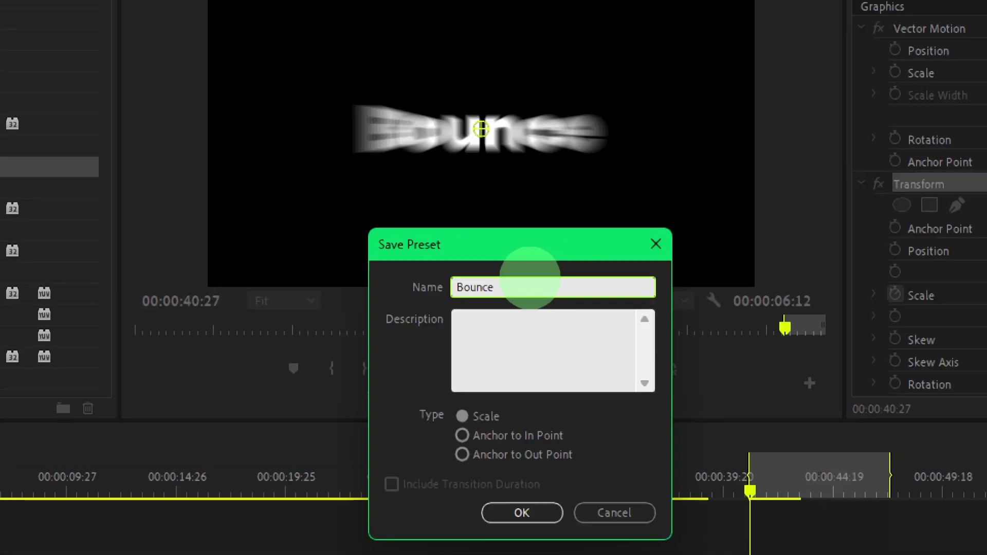
{"action": "type", "text": "Animation-PrEdit Harshvardhanart"}
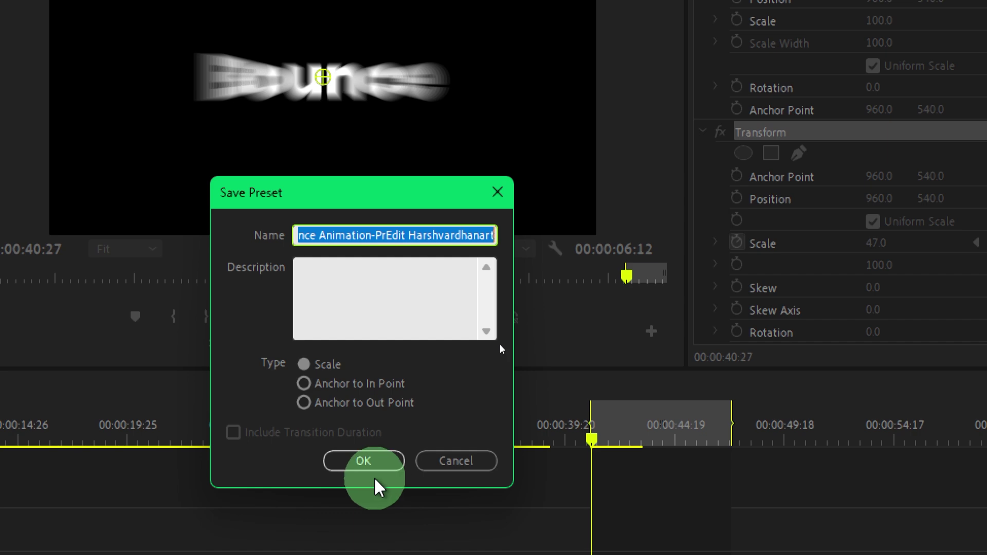
{"action": "left_click", "coordinate": [358, 463]}
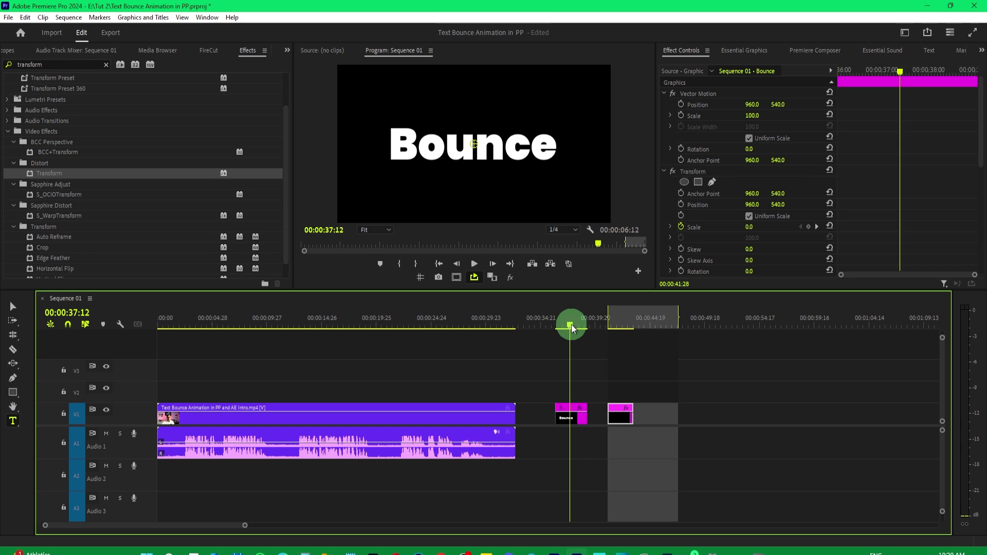
Move the V1 Bounce text down to about position 970.8, 633.9, beneath the V2 text, and play both animations together.
{"action": "left_click_drag", "start_coordinate": [571, 325], "coordinate": [560, 327]}
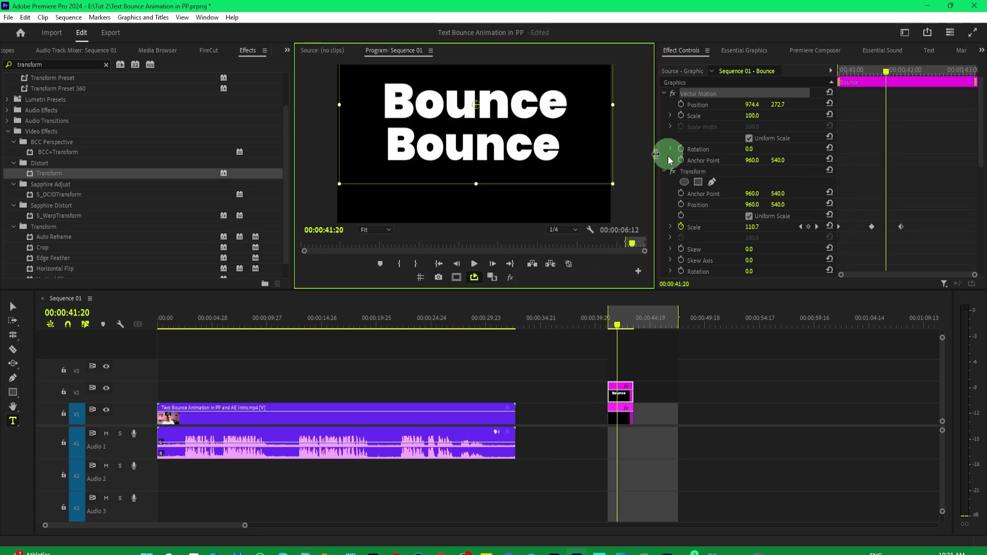
{"action": "left_click", "coordinate": [612, 409]}
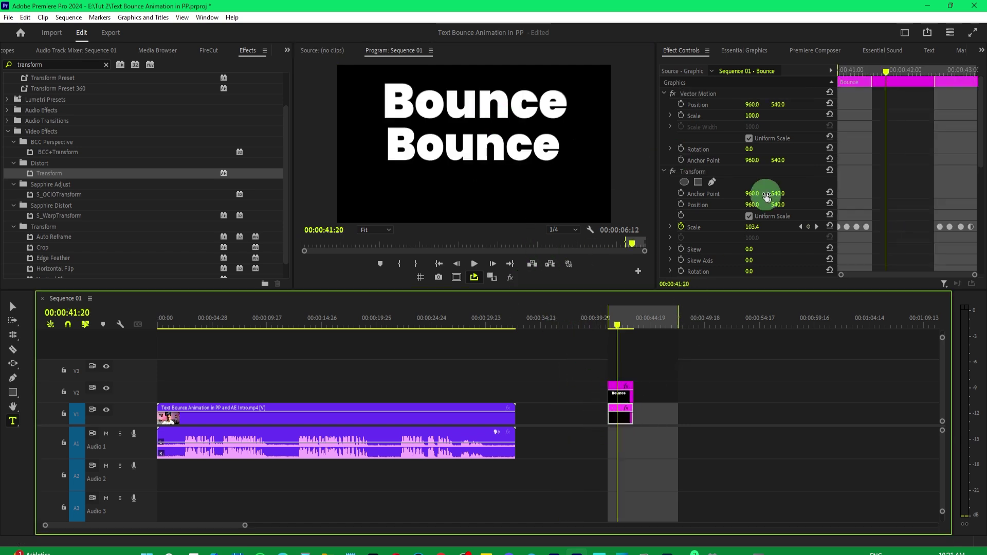
{"action": "left_click", "coordinate": [706, 107]}
{"action": "left_click_drag", "start_coordinate": [509, 159], "coordinate": [511, 172]}
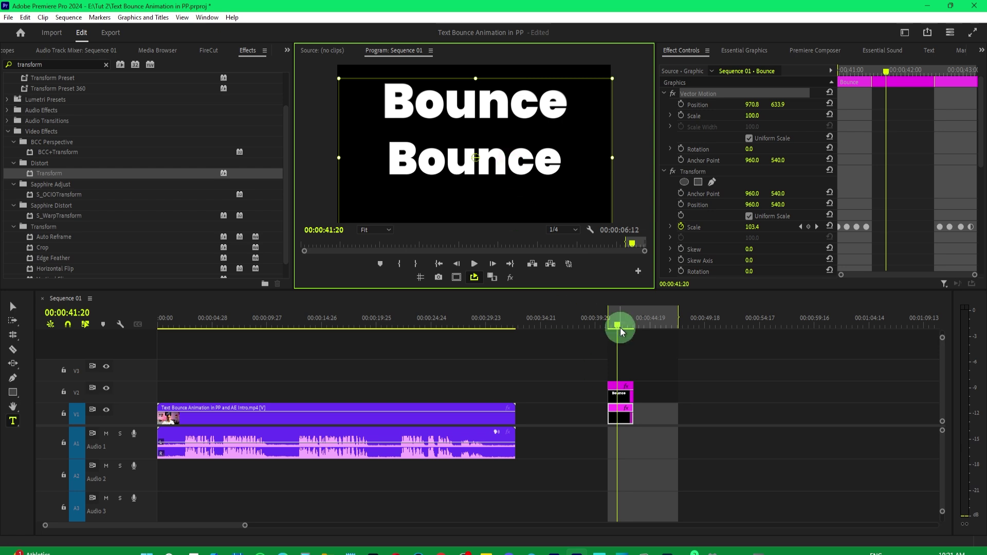
{"action": "left_click_drag", "start_coordinate": [620, 331], "coordinate": [613, 321]}
{"action": "key", "text": "space"}
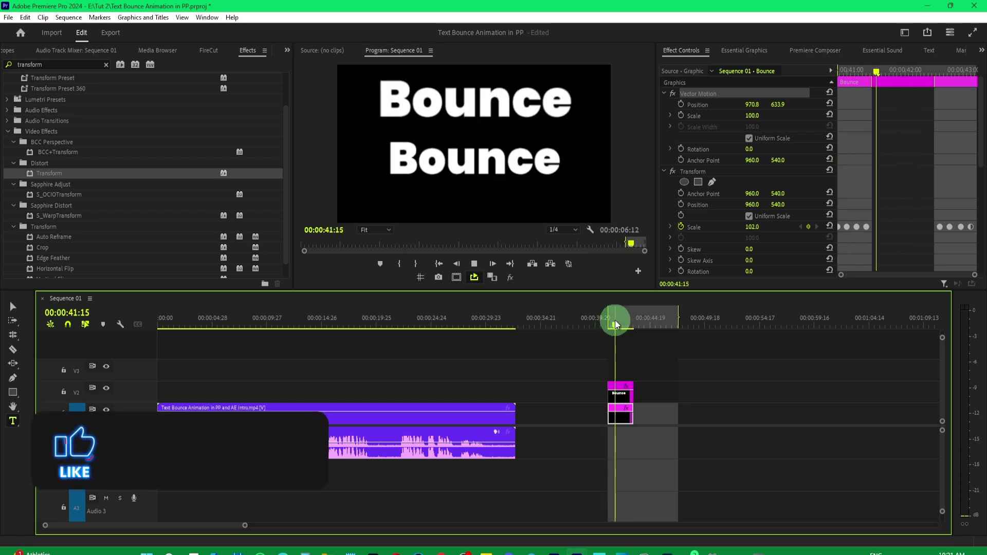
Search the effects for "bounce" and select the saved preset whose name begins with "Bounce Animation-PrEdit".
{"action": "left_click", "coordinate": [647, 406]}
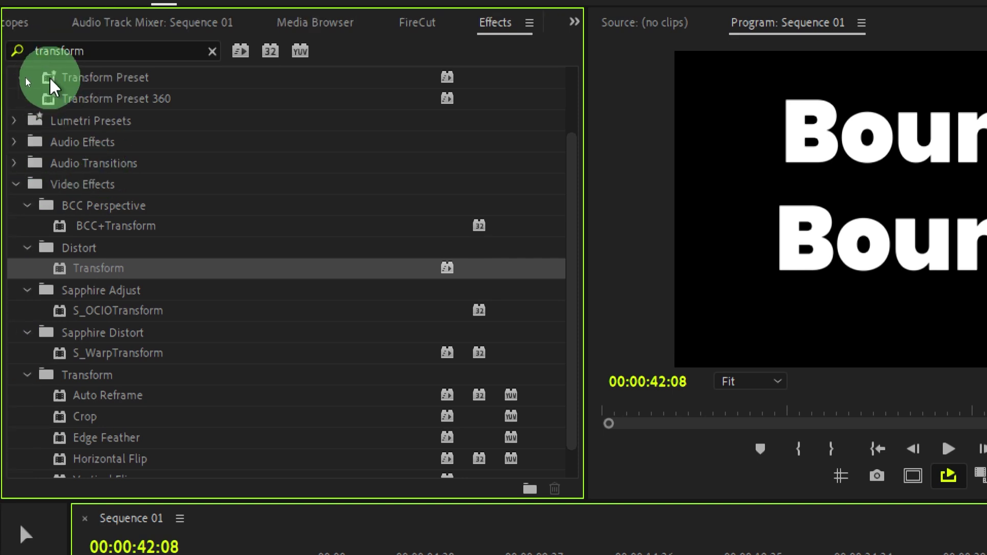
{"action": "double_click", "coordinate": [19, 64]}
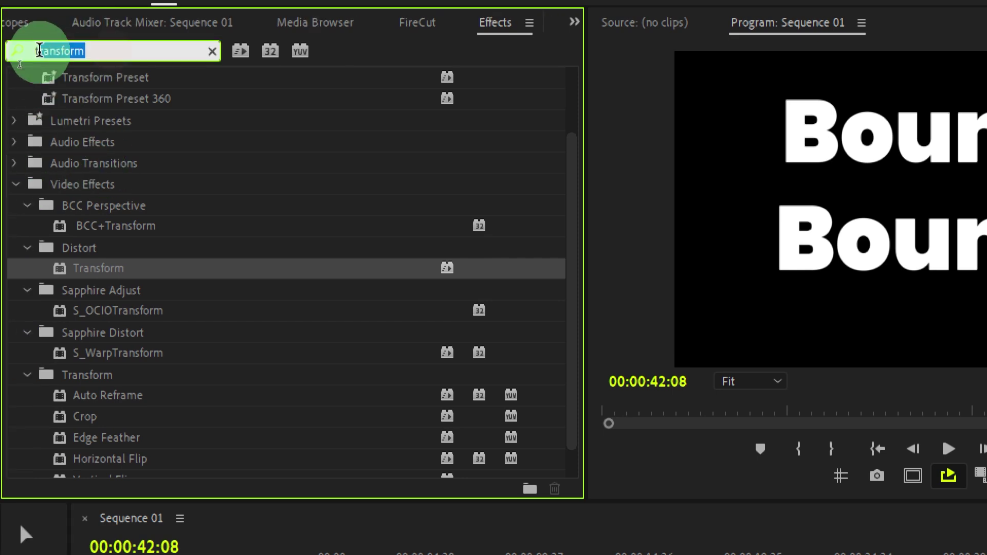
{"action": "key", "text": "BackSpace"}
{"action": "type", "text": "bounce"}
{"action": "left_click", "coordinate": [159, 264]}
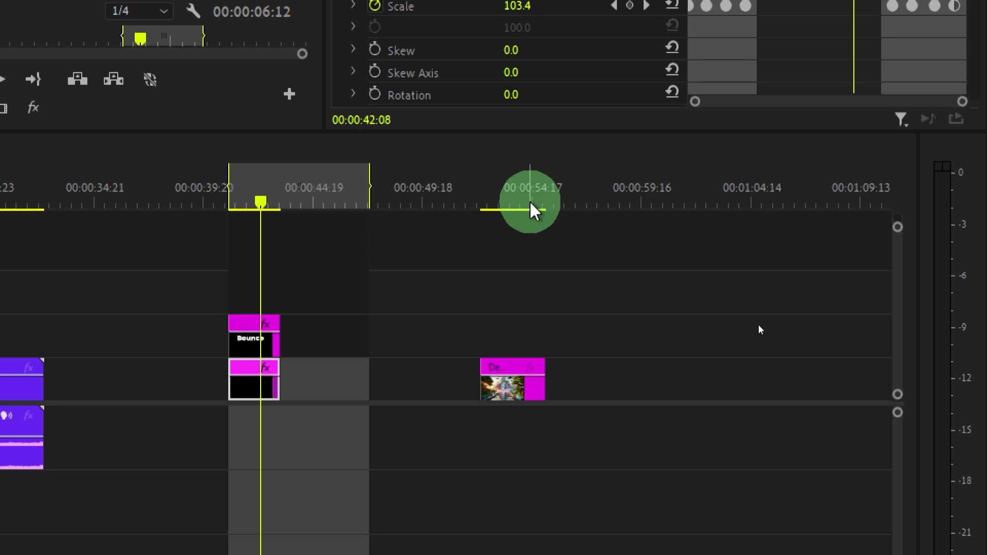
Apply the saved Bounce Animation-PrEdit preset to the Designer (32).png image clip on V1.
{"action": "left_click", "coordinate": [496, 185]}
{"action": "left_click", "coordinate": [527, 389]}
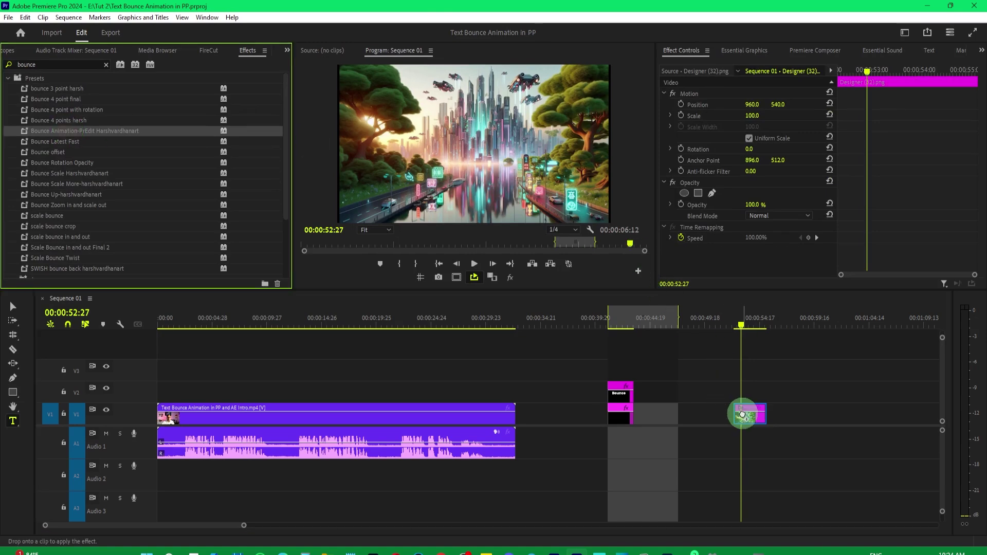
{"action": "left_click_drag", "start_coordinate": [743, 414], "coordinate": [743, 415]}
Clear the sequence's in and out points and preview the bounce animation on the image clip from its start.
{"action": "left_click_drag", "start_coordinate": [740, 323], "coordinate": [733, 323]}
{"action": "key", "text": "ctrl+shift+x"}
{"action": "key", "text": "space"}
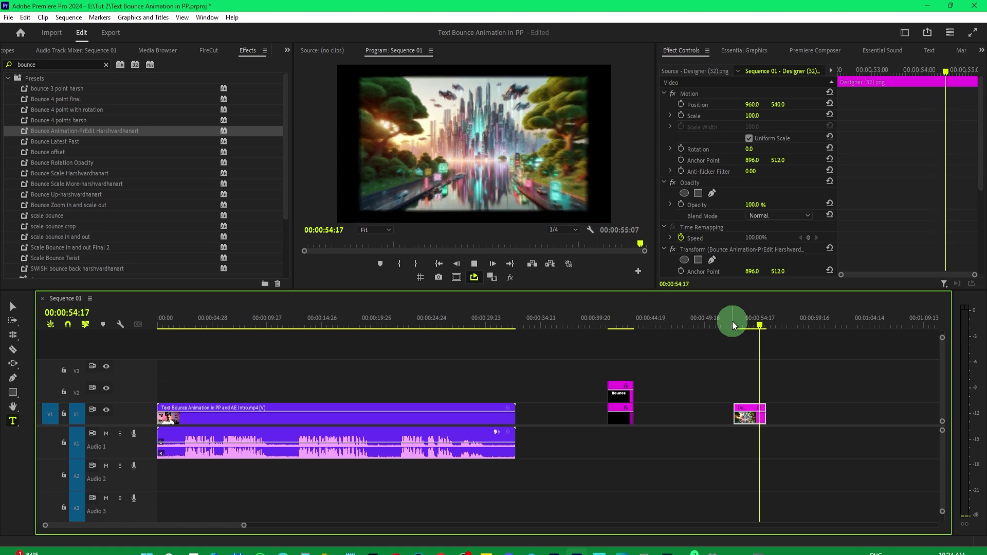
{"action": "left_click_drag", "start_coordinate": [732, 321], "coordinate": [735, 321]}
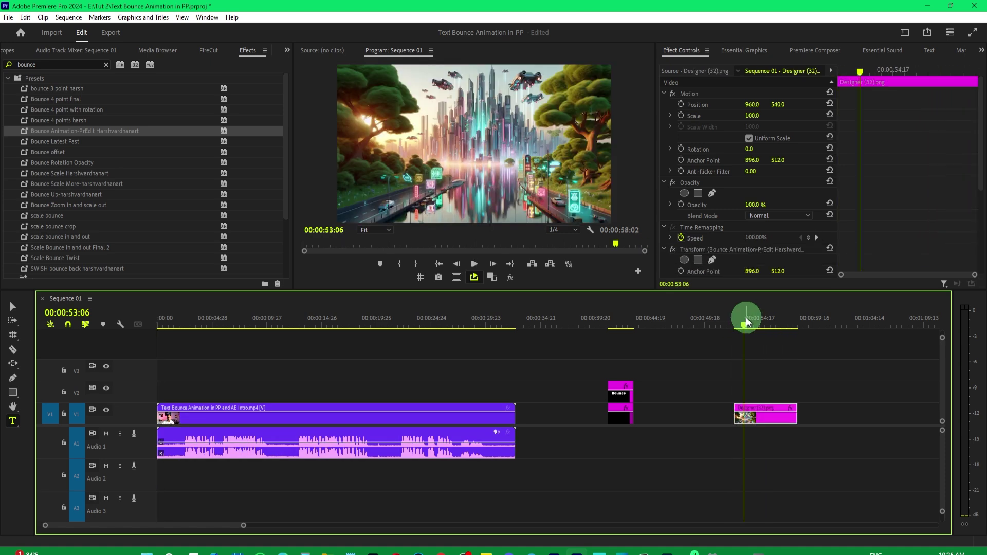